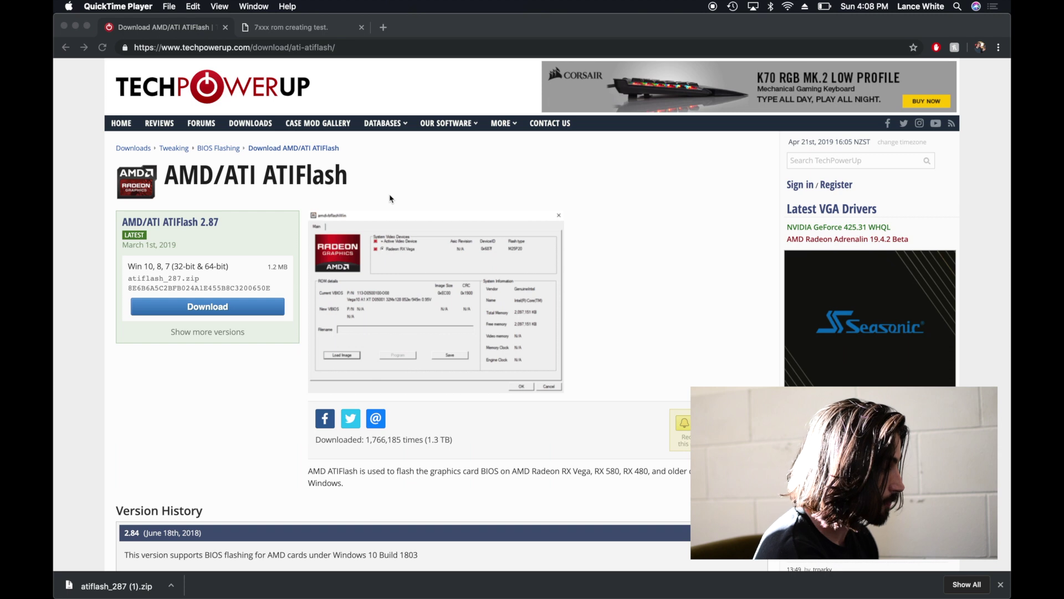
- Download atiflash_287.zip from TechPowerUp's US-2 server, then return to the '7xxx rom creating test.' thread
{"action": "left_click", "coordinate": [223, 307]}
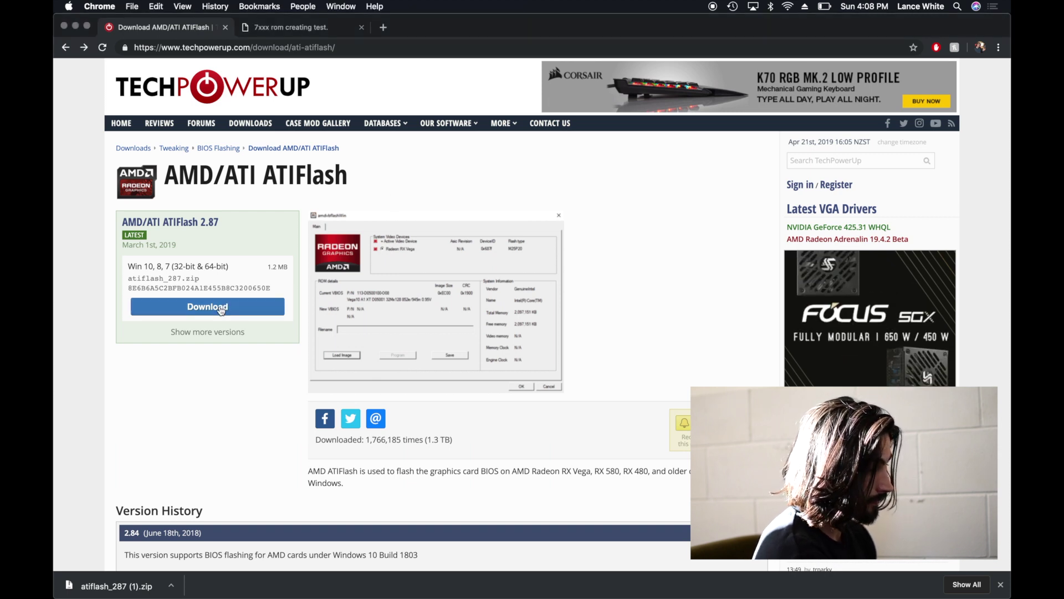
{"action": "left_click", "coordinate": [221, 308]}
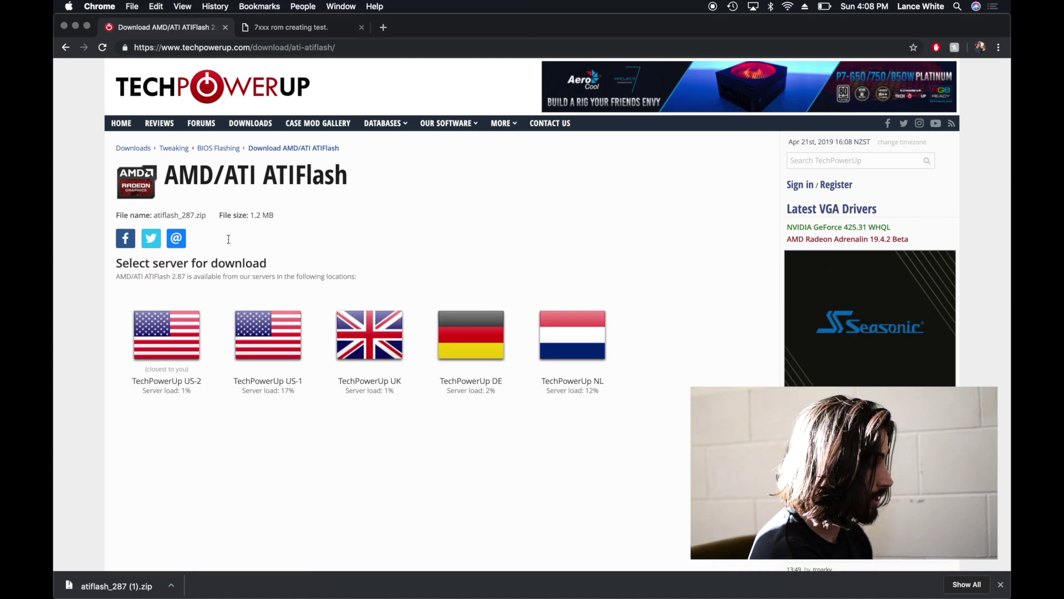
{"action": "left_click", "coordinate": [153, 351]}
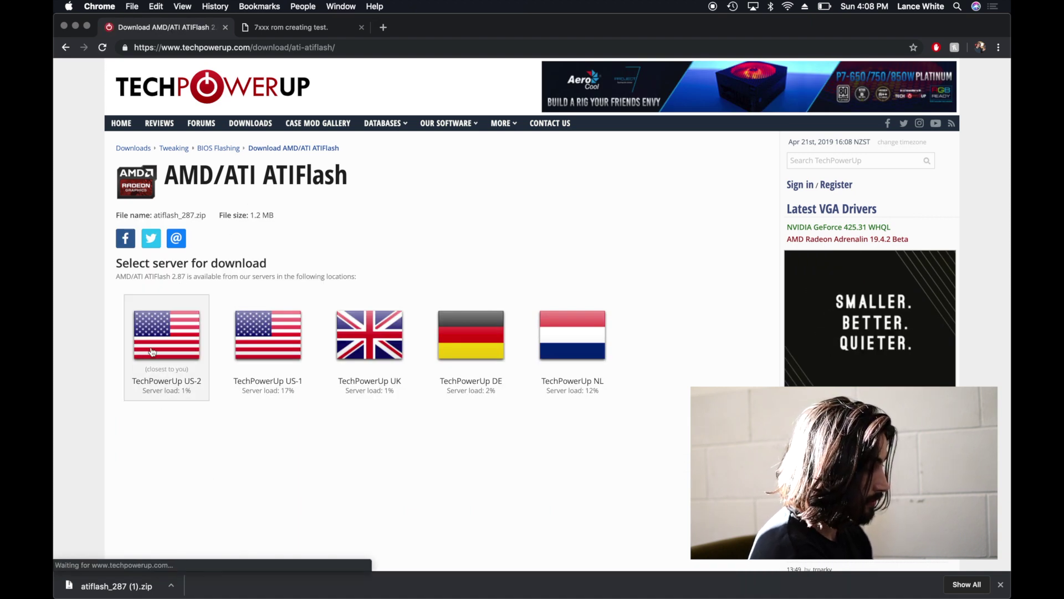
{"action": "left_click", "coordinate": [293, 31]}
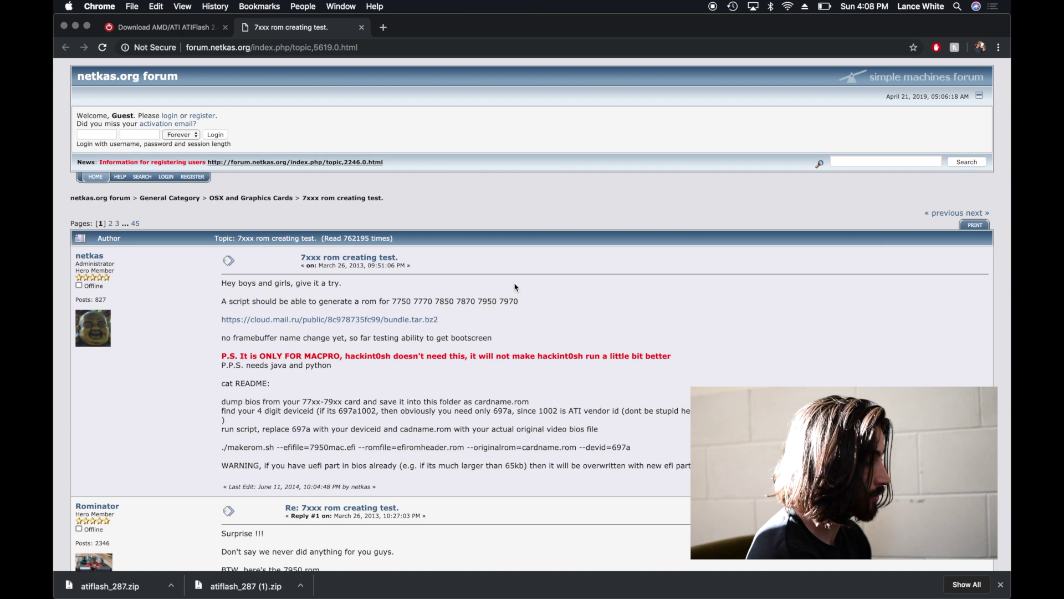
- Download the 58 KB bundle.tar.bz2 archive from the forum post's Cloud Mail.ru link
{"action": "left_click", "coordinate": [308, 320]}
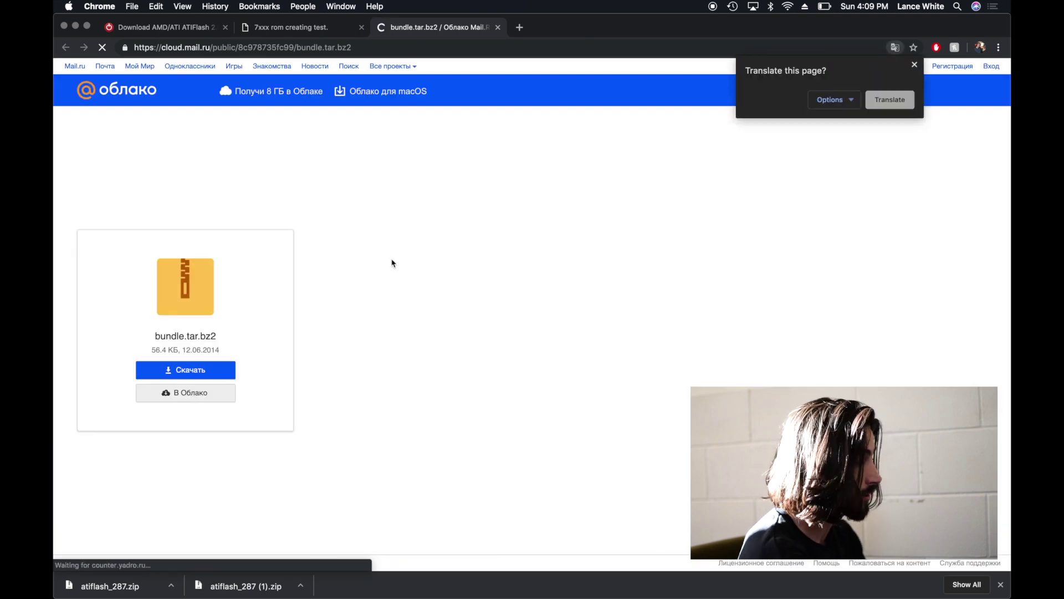
{"action": "left_click", "coordinate": [191, 373]}
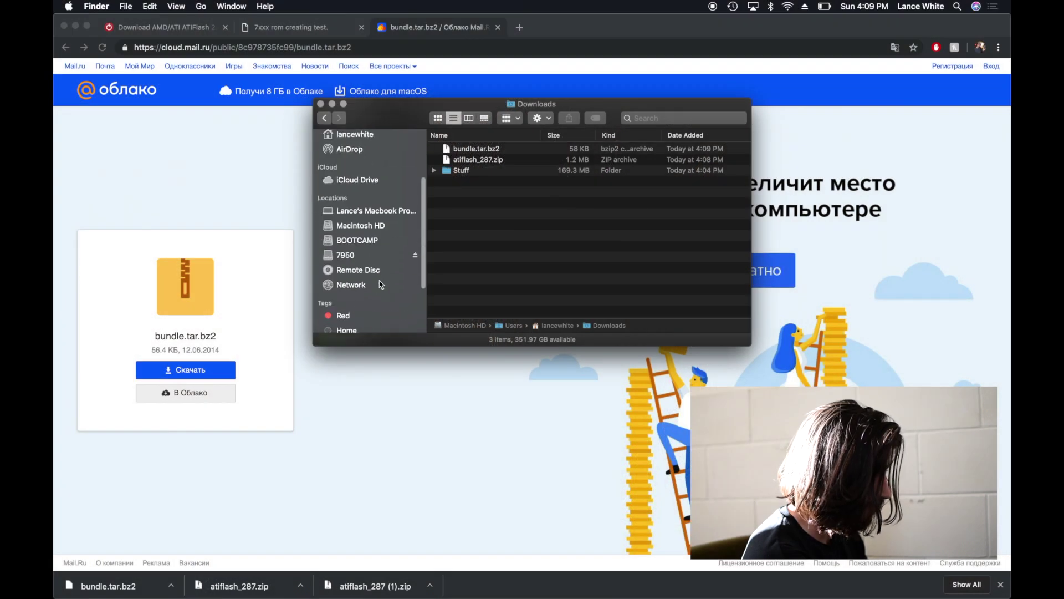
- Copy atiflash_287.zip and bundle.tar.bz2 from Downloads onto the 7950 drive, then eject it
{"action": "left_click", "coordinate": [516, 159]}
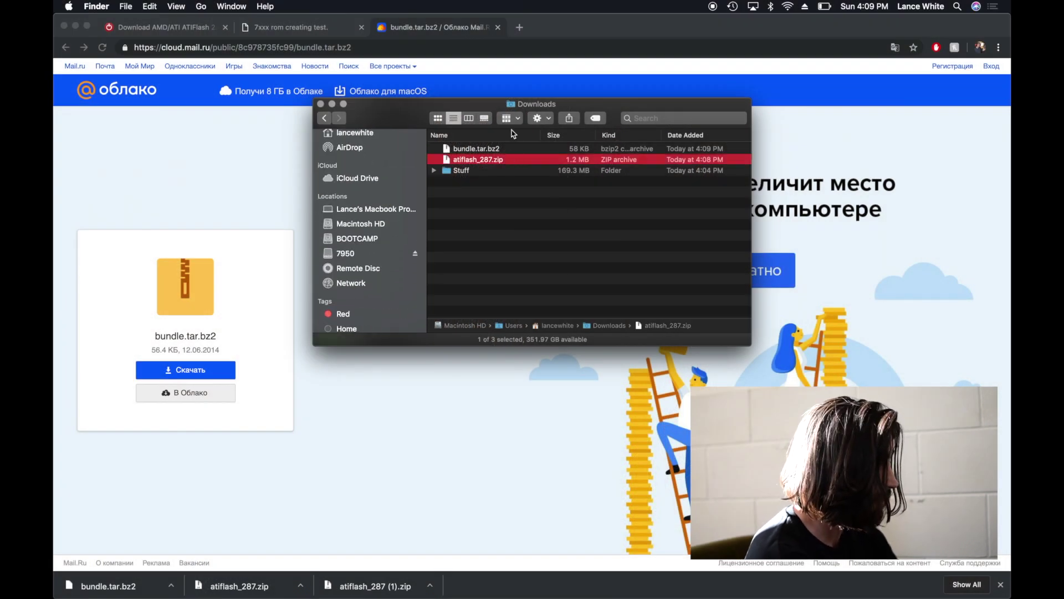
{"action": "left_click", "coordinate": [500, 148], "text": "super"}
{"action": "left_click_drag", "start_coordinate": [500, 148], "coordinate": [366, 256]}
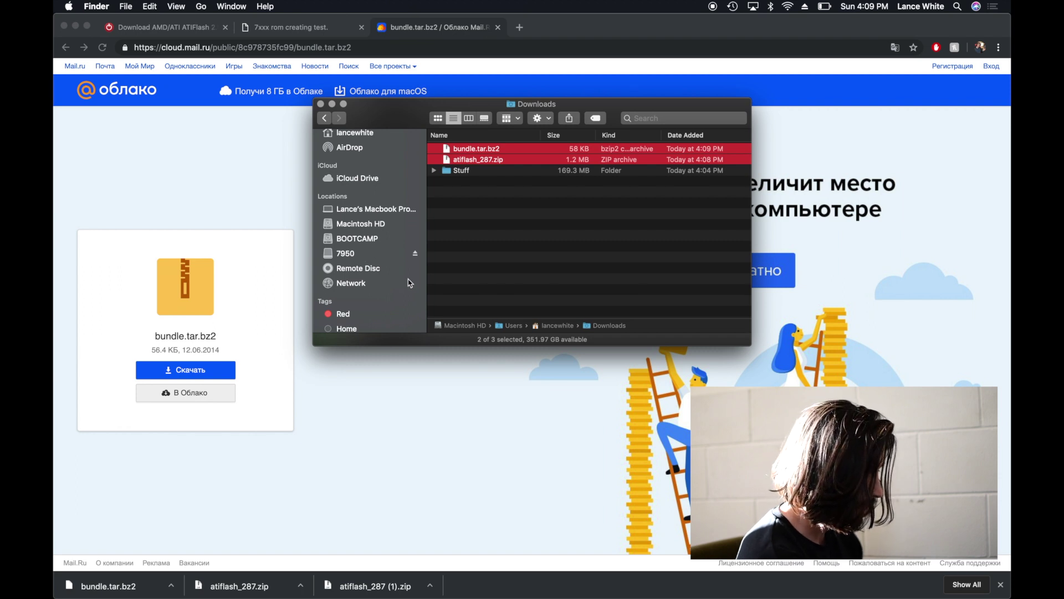
{"action": "left_click", "coordinate": [415, 255]}
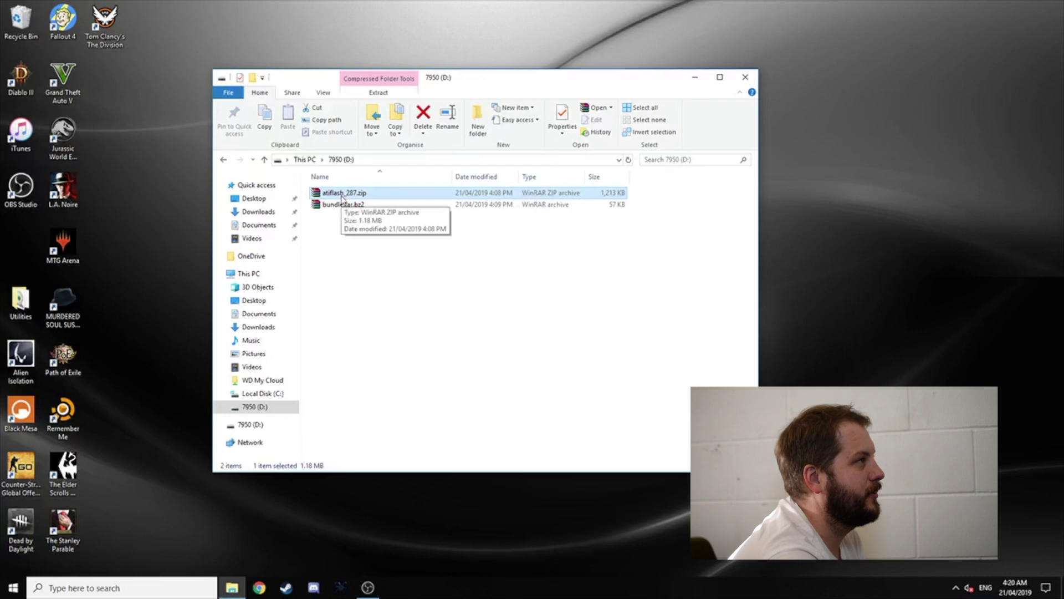
- Copy atiflash_287.zip to the desktop and extract it into an atiflash_287 folder
{"action": "left_click_drag", "start_coordinate": [341, 197], "coordinate": [921, 232]}
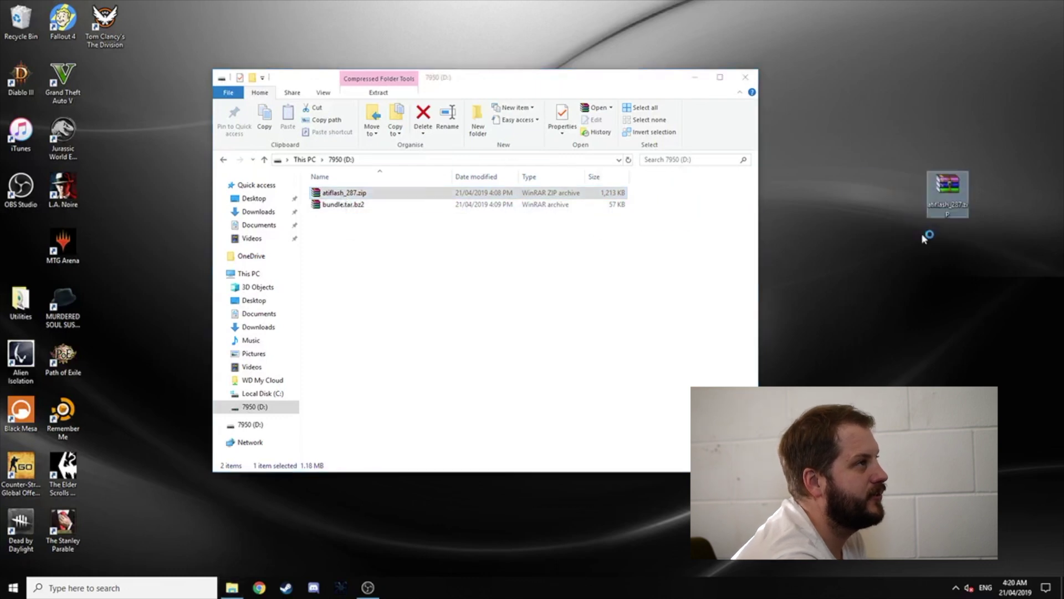
{"action": "right_click", "coordinate": [951, 193]}
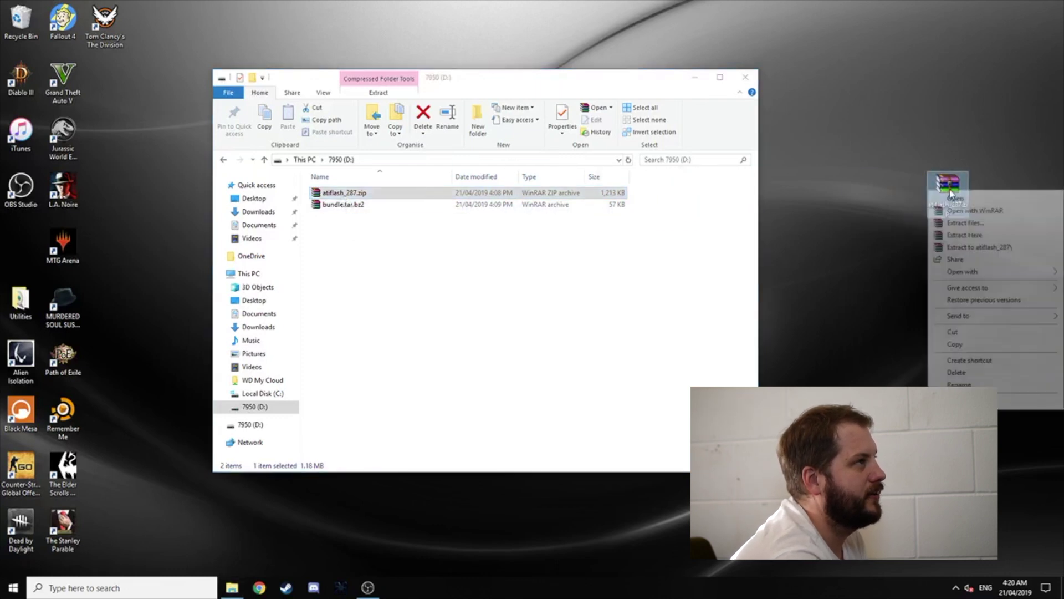
{"action": "left_click", "coordinate": [957, 236]}
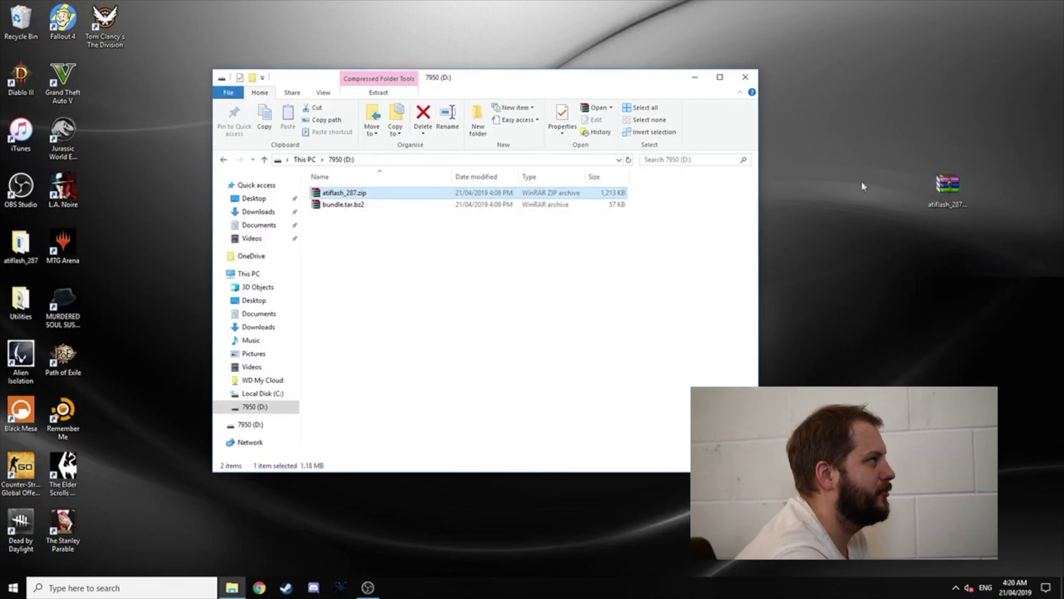
- Run amdvbflashWin.exe from the atiflash_287 folder as administrator
{"action": "double_click", "coordinate": [20, 243]}
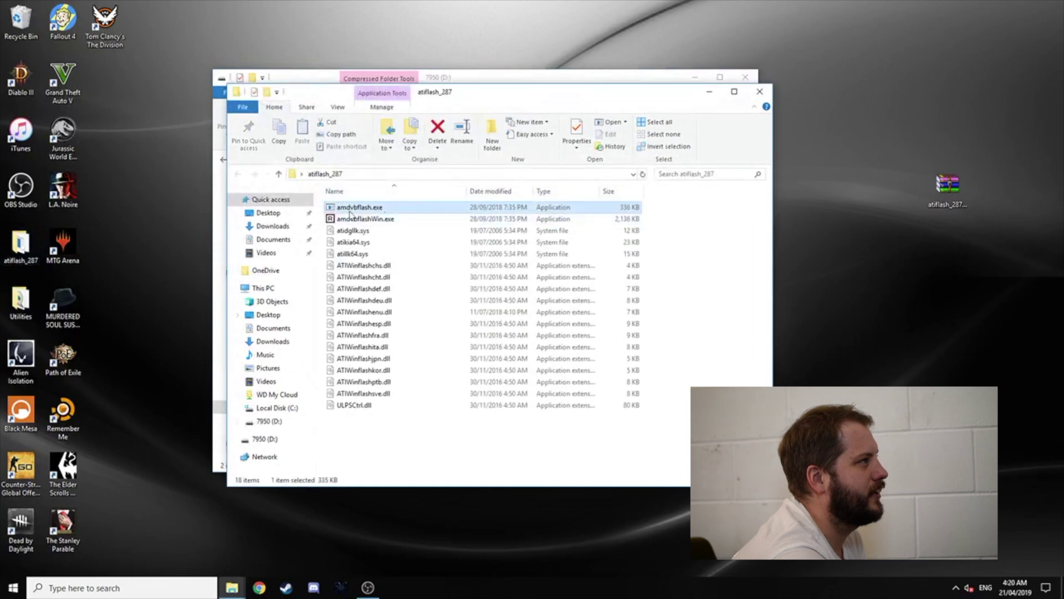
{"action": "right_click", "coordinate": [360, 220]}
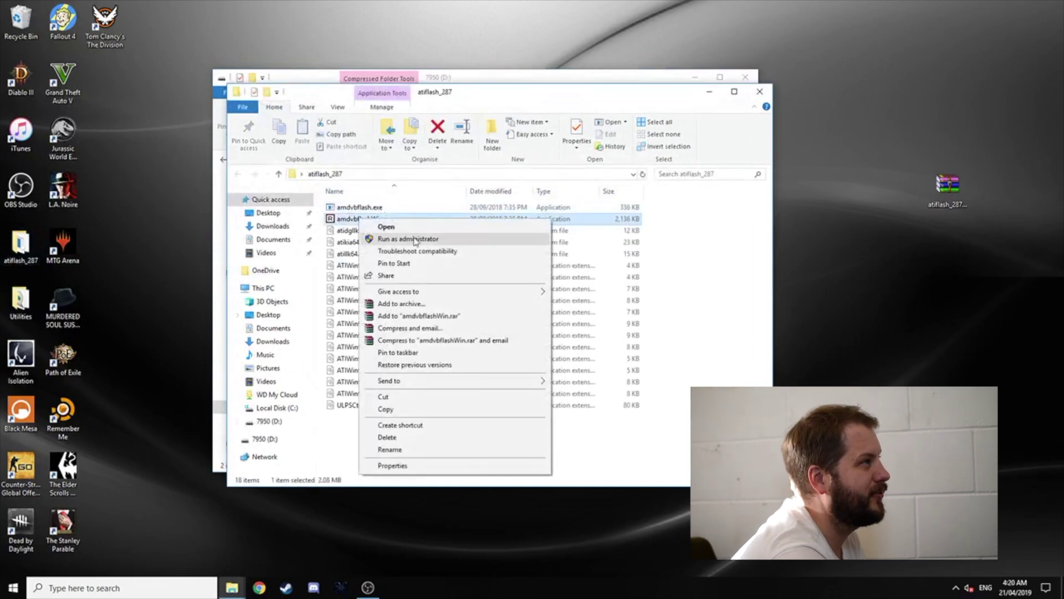
{"action": "left_click", "coordinate": [414, 239]}
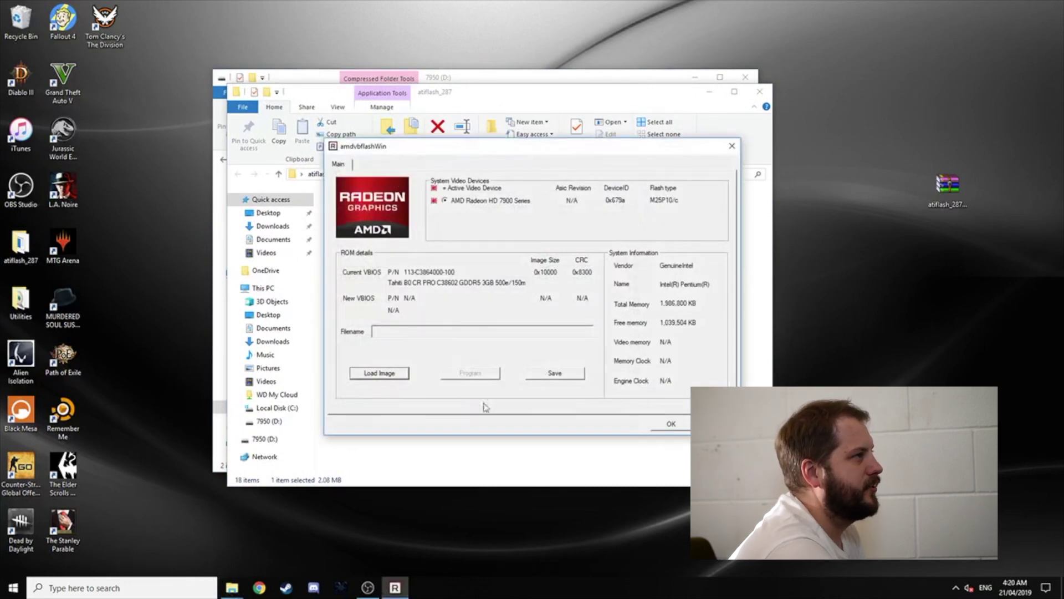
- Back up the Radeon's current BIOS to the 7950 (D:) drive as bios.rom (131 KB)
{"action": "left_click", "coordinate": [554, 373]}
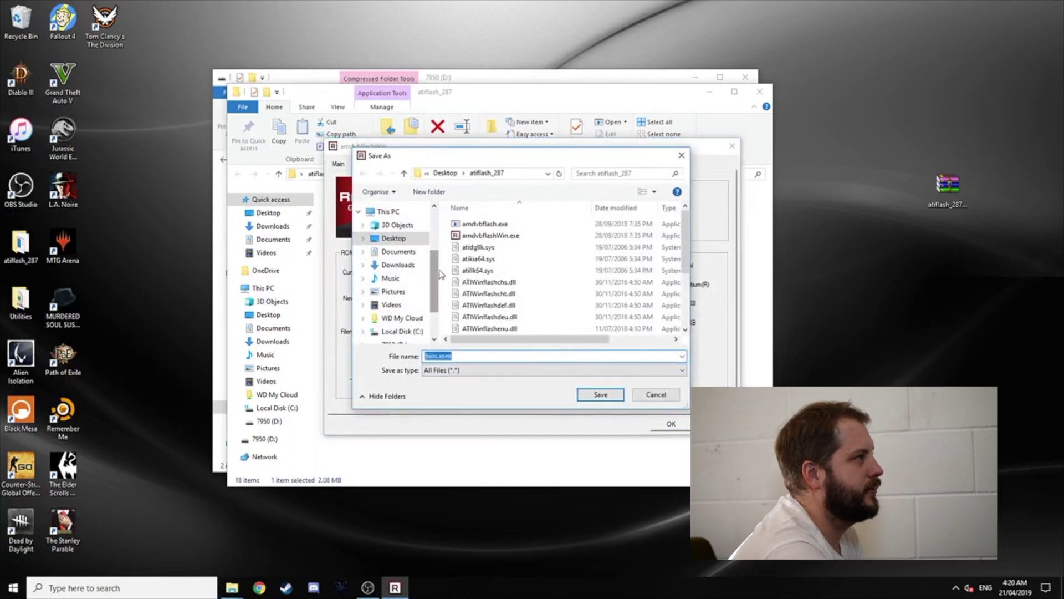
{"action": "left_click_drag", "start_coordinate": [434, 282], "coordinate": [437, 348]}
{"action": "left_click", "coordinate": [394, 286]}
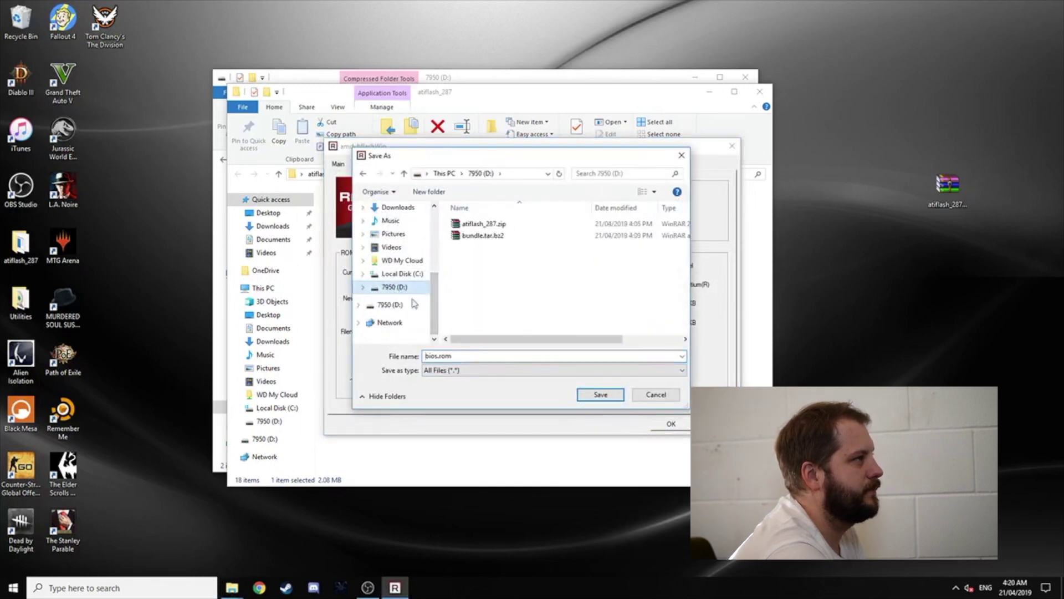
{"action": "left_click", "coordinate": [601, 395]}
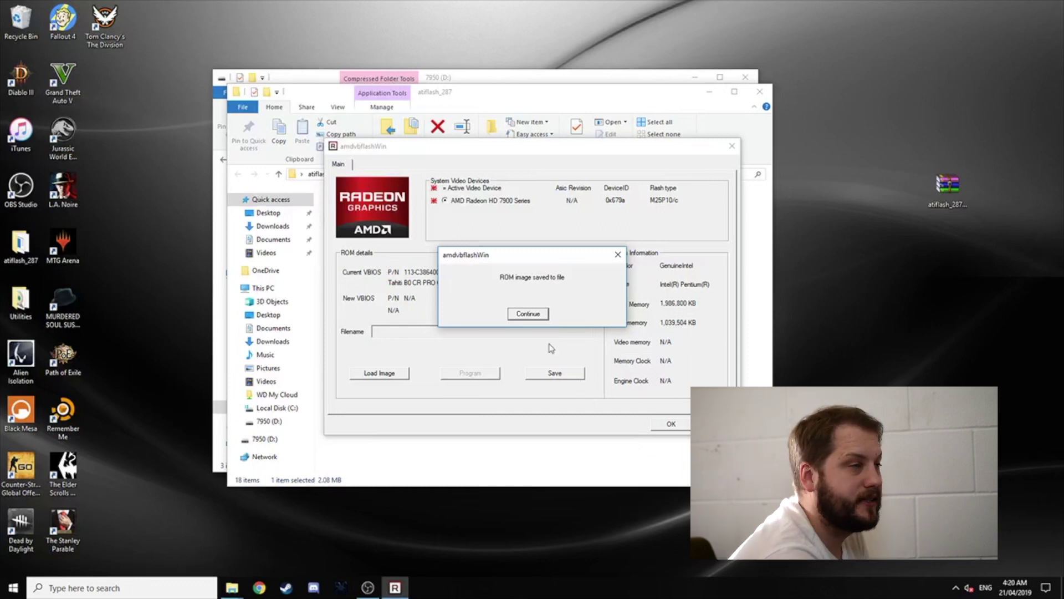
{"action": "left_click", "coordinate": [528, 312]}
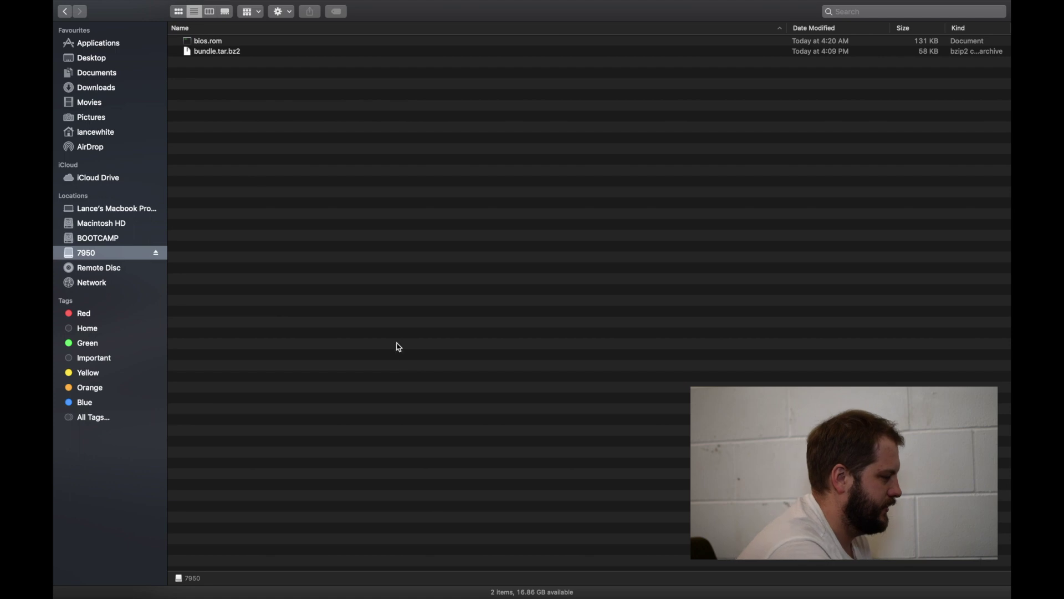
- Rename bios.rom on the 7950 drive to cardname.rom
{"action": "left_click", "coordinate": [200, 29]}
{"action": "left_click", "coordinate": [207, 55]}
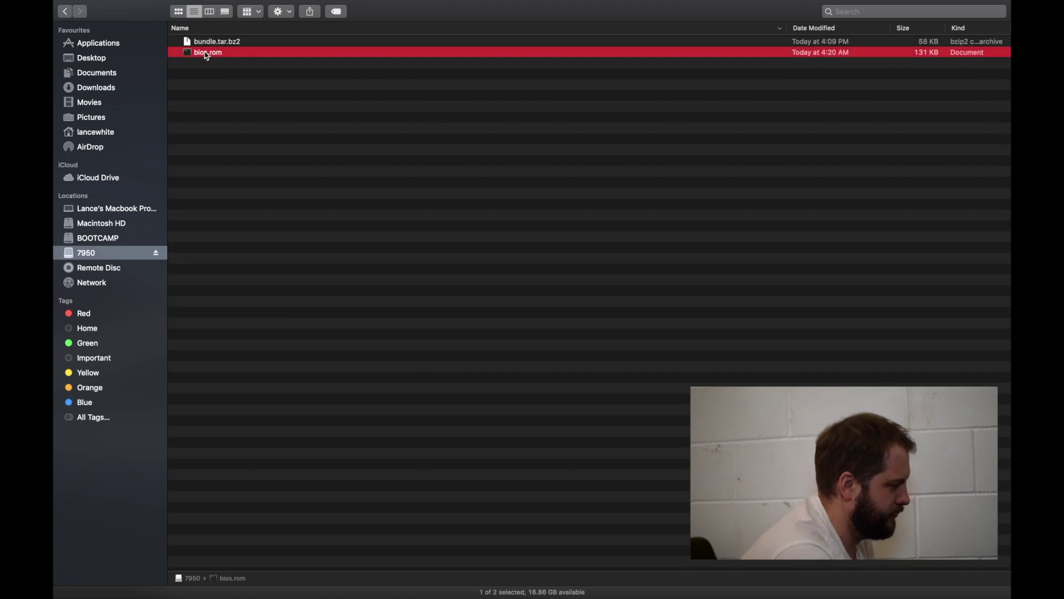
{"action": "left_click", "coordinate": [199, 53]}
{"action": "left_click", "coordinate": [216, 53]}
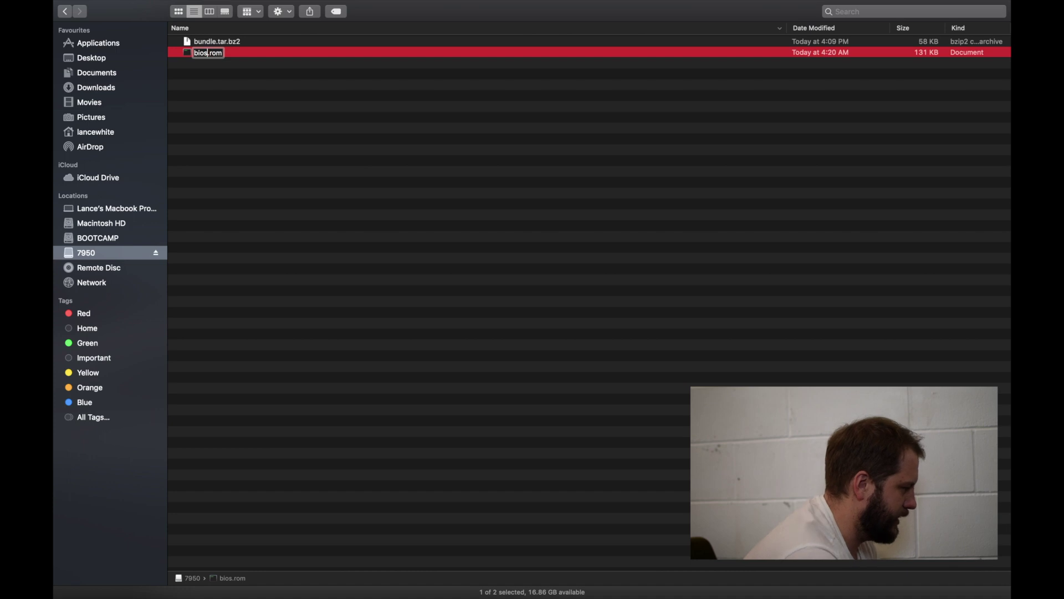
{"action": "key", "text": "BackSpace"}
{"action": "key", "text": "BackSpace"}
{"action": "key", "text": "BackSpace"}
{"action": "key", "text": "BackSpace"}
{"action": "type", "text": "cardnam"}
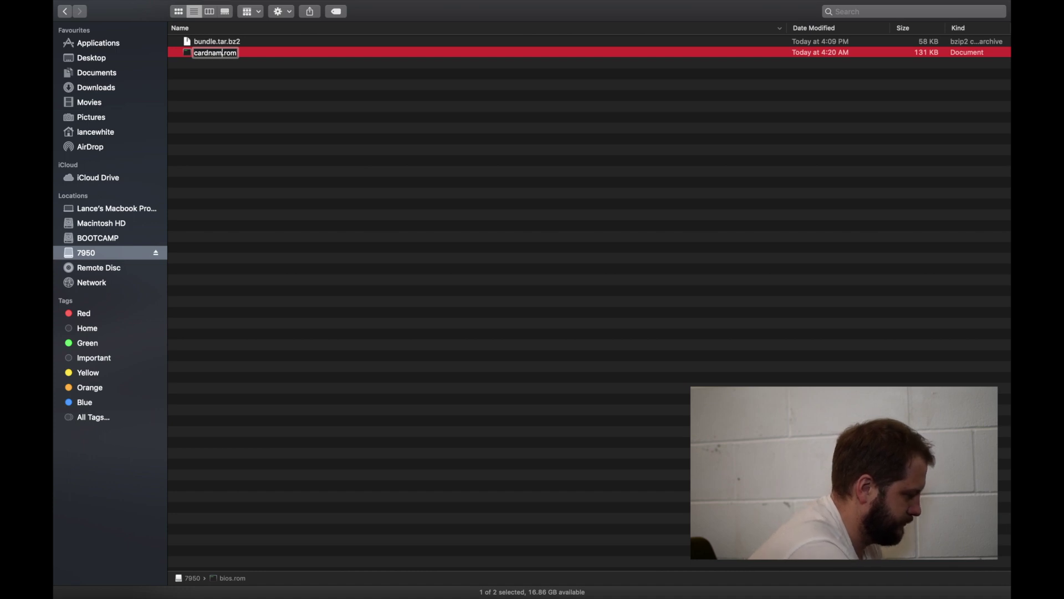
{"action": "type", "text": "e"}
{"action": "key", "text": "Return"}
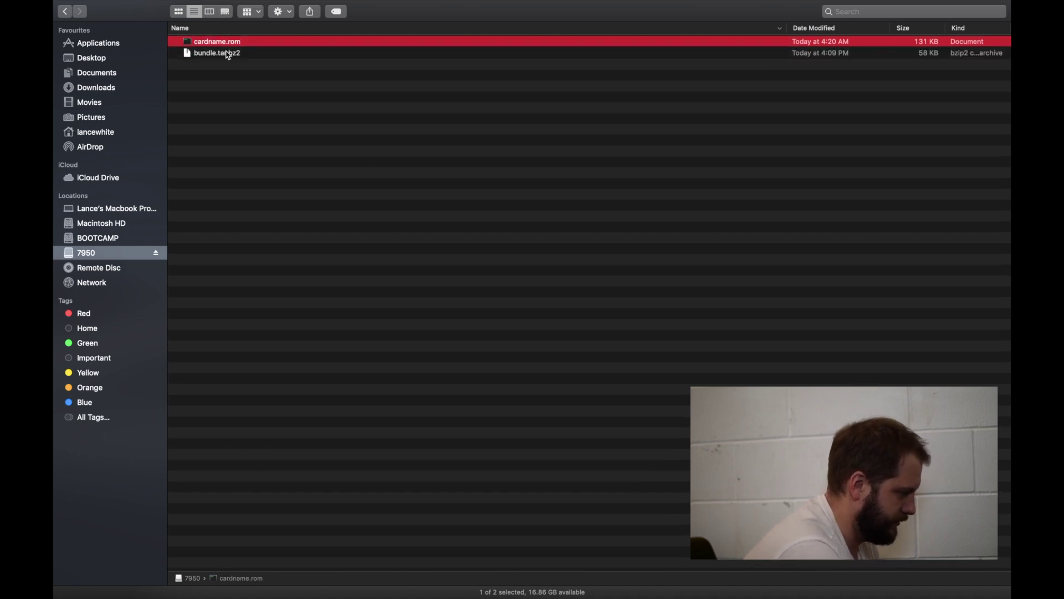
- Unpack bundle.tar.bz2 and move all eight bundle files, including makerom.sh, onto the 7950 volume
{"action": "double_click", "coordinate": [241, 56]}
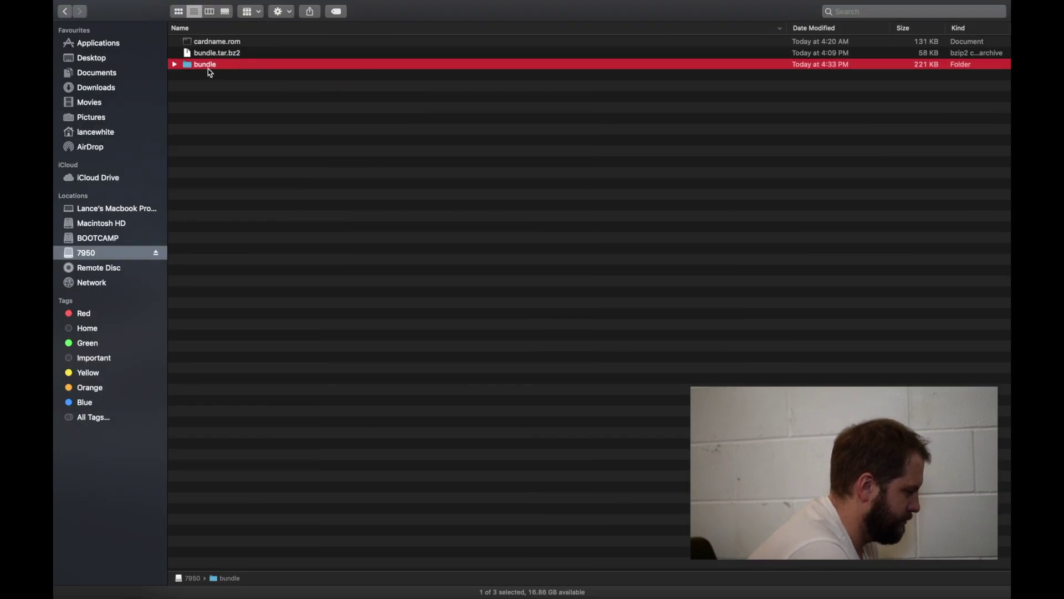
{"action": "double_click", "coordinate": [210, 66]}
{"action": "key", "text": "super+a"}
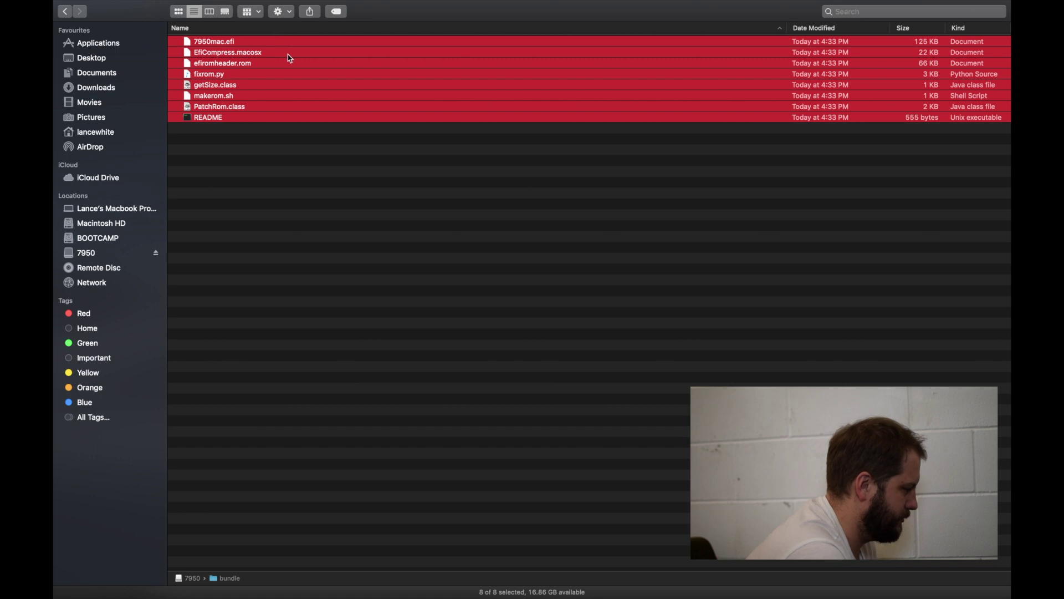
{"action": "left_click_drag", "start_coordinate": [290, 59], "coordinate": [97, 256]}
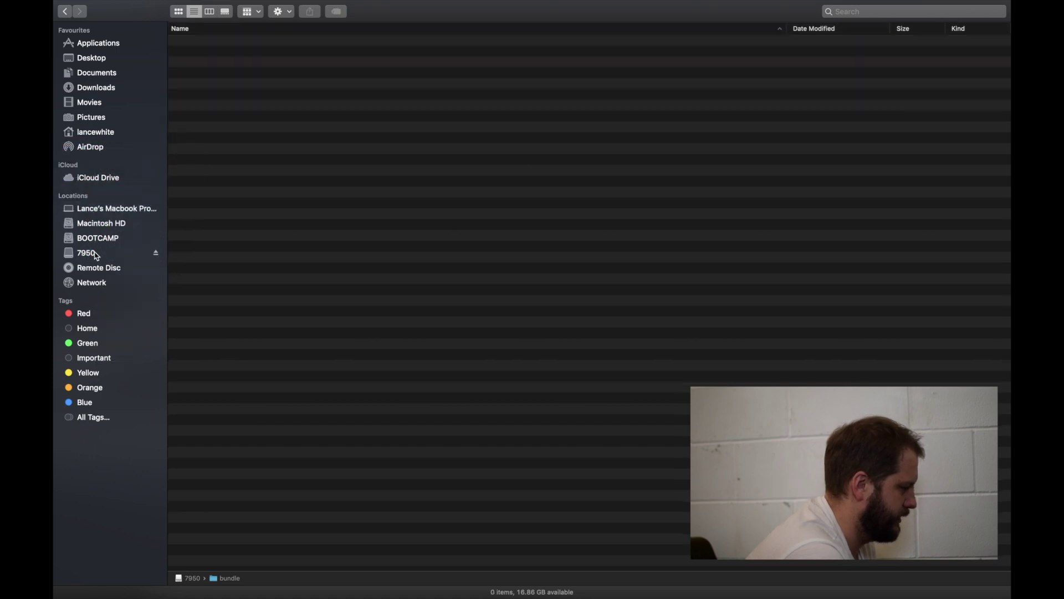
{"action": "left_click", "coordinate": [97, 256]}
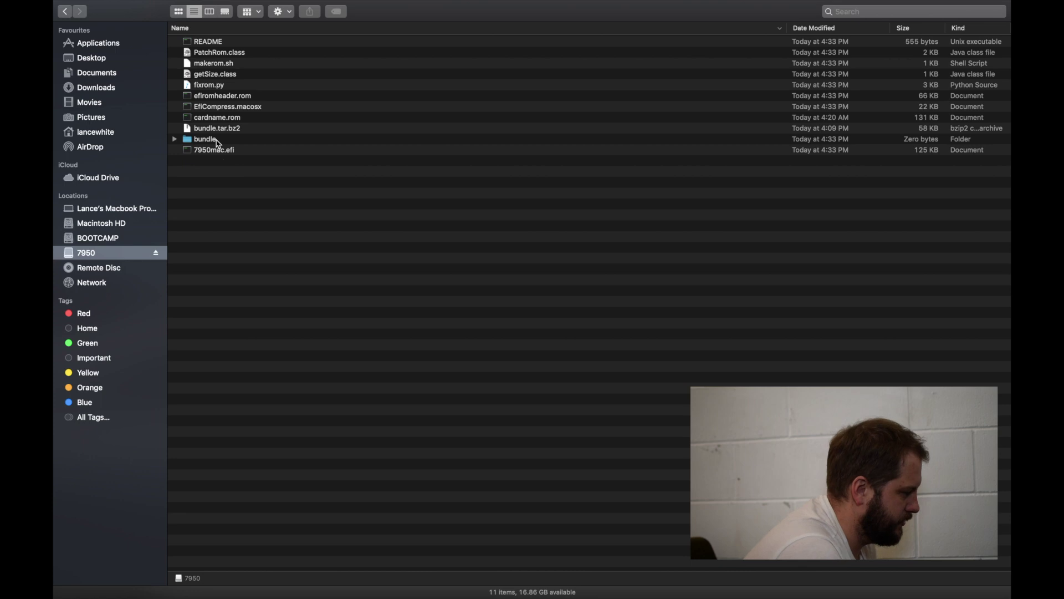
- Copy the ./makerom.sh command line from the forum thread
{"action": "key", "text": "ctrl+Right"}
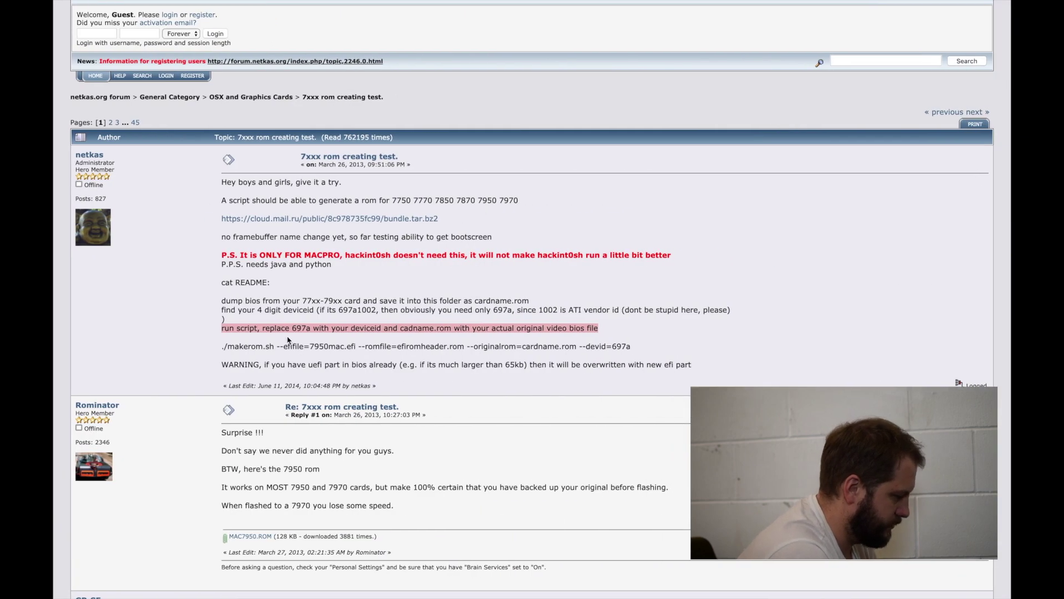
{"action": "left_click", "coordinate": [288, 339]}
{"action": "triple_click", "coordinate": [282, 342]}
{"action": "key", "text": "super+c"}
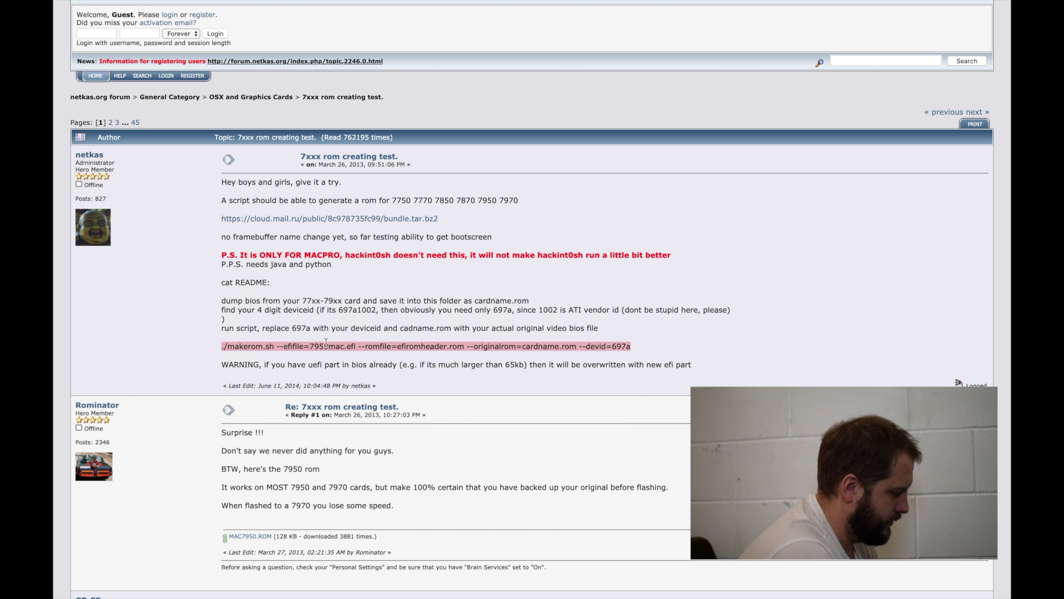
{"action": "key", "text": "ctrl+Left"}
- Launch Terminal via Spotlight and run the pasted makerom.sh command
{"action": "key", "text": "super+space"}
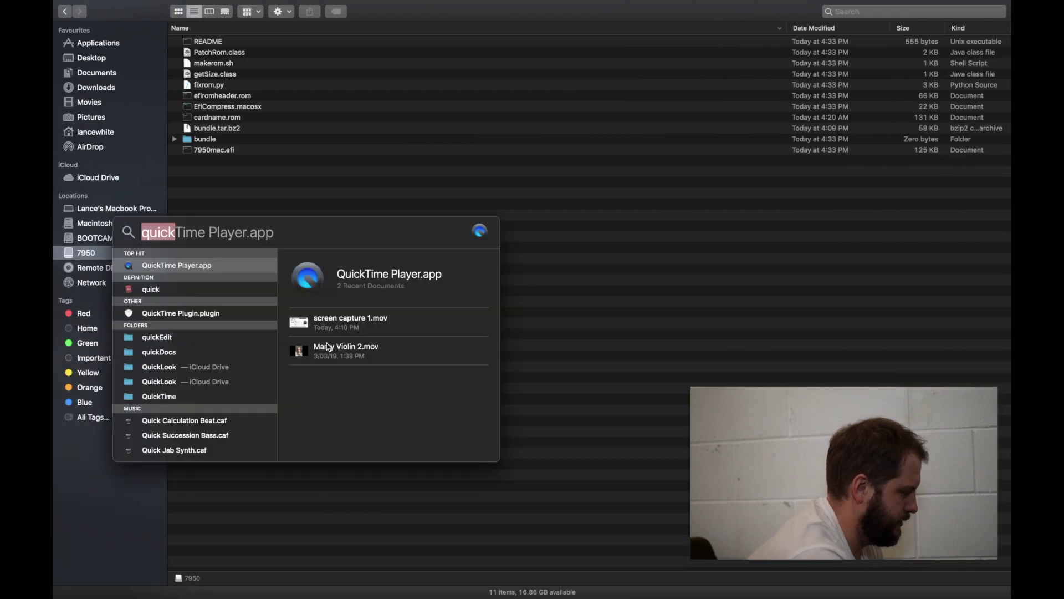
{"action": "type", "text": "term"}
{"action": "key", "text": "Return"}
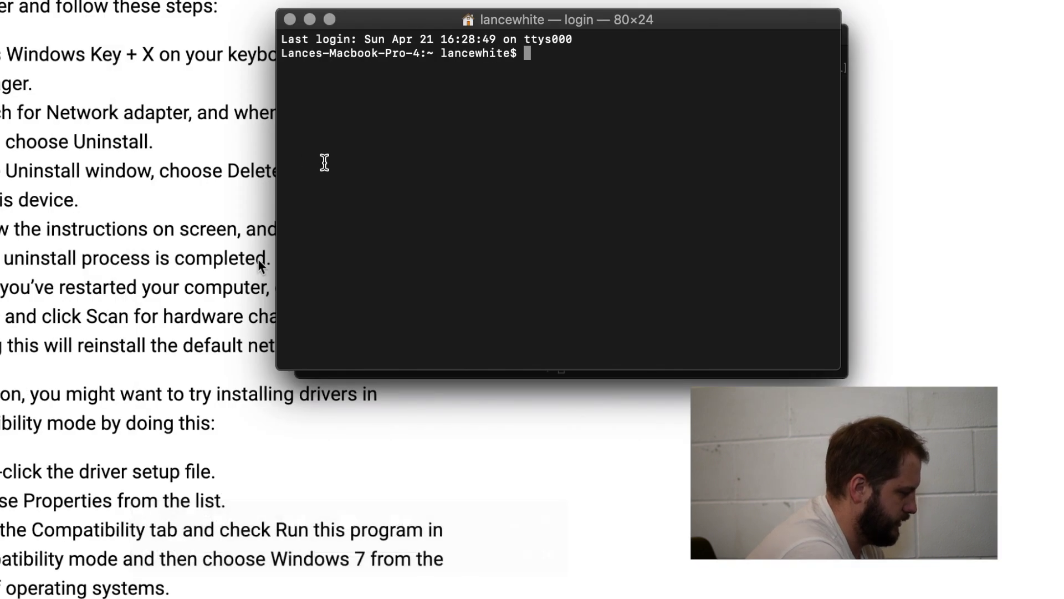
{"action": "key", "text": "super+v"}
{"action": "key", "text": "Return"}
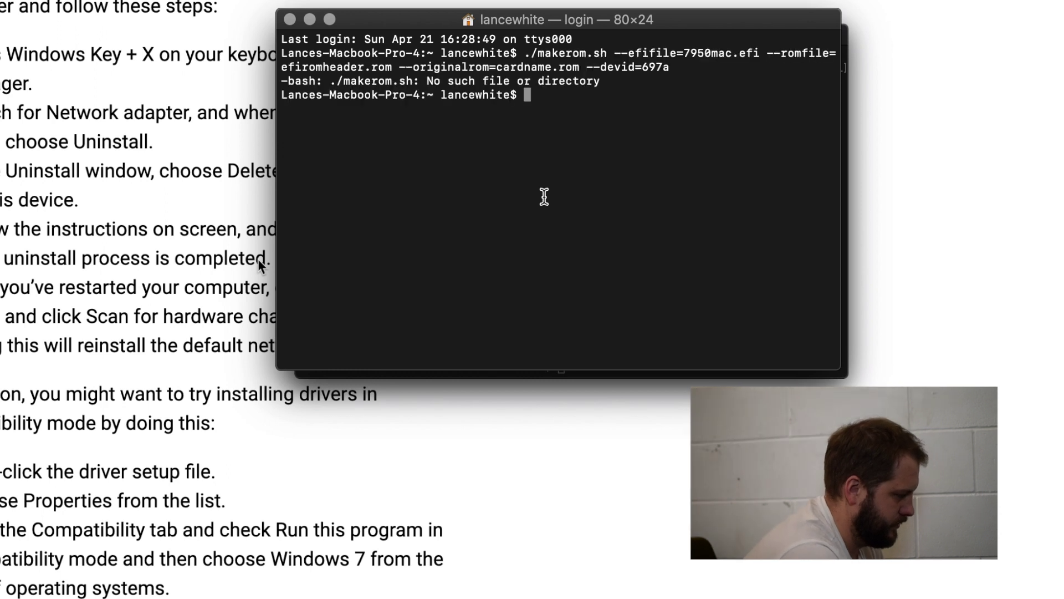
{"action": "key", "text": "Return"}
- Change the Terminal's working directory to /Volumes/7950/
{"action": "type", "text": "cd /Vo"}
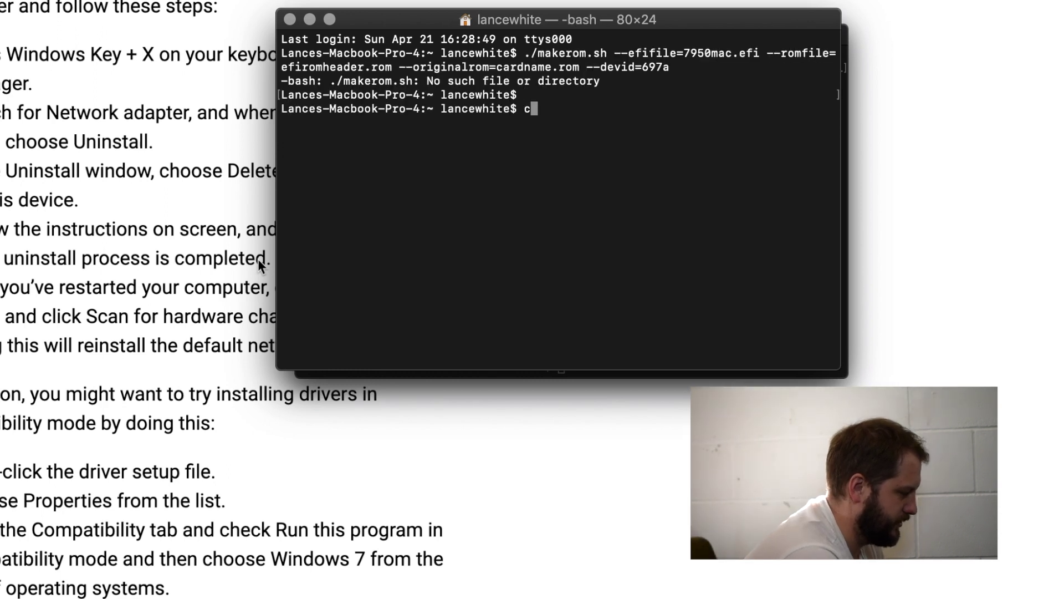
{"action": "type", "text": "l"}
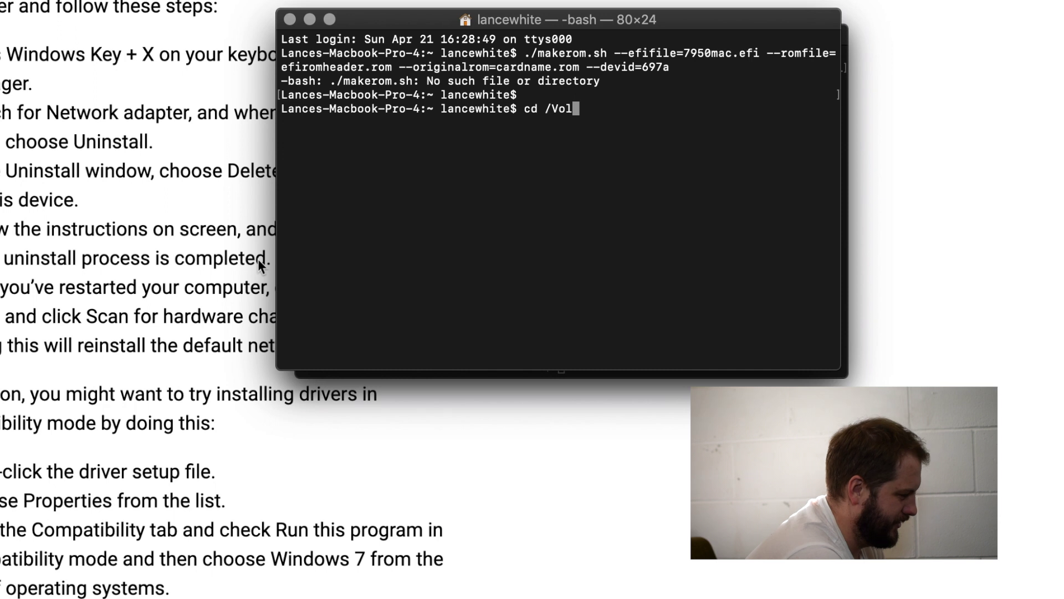
{"action": "key", "text": "Tab"}
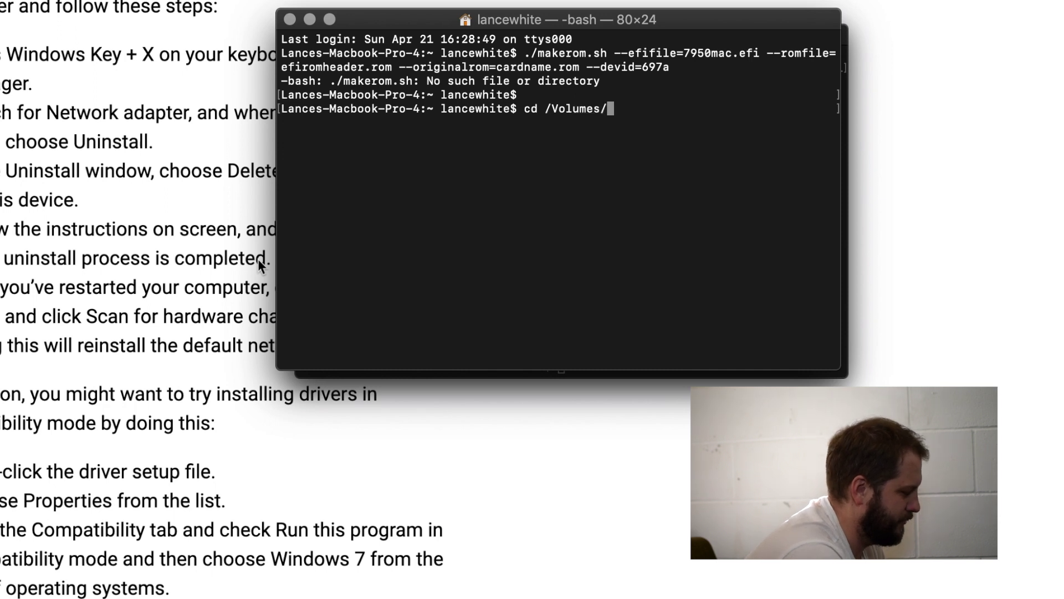
{"action": "type", "text": "79"}
{"action": "key", "text": "Tab"}
{"action": "key", "text": "Return"}
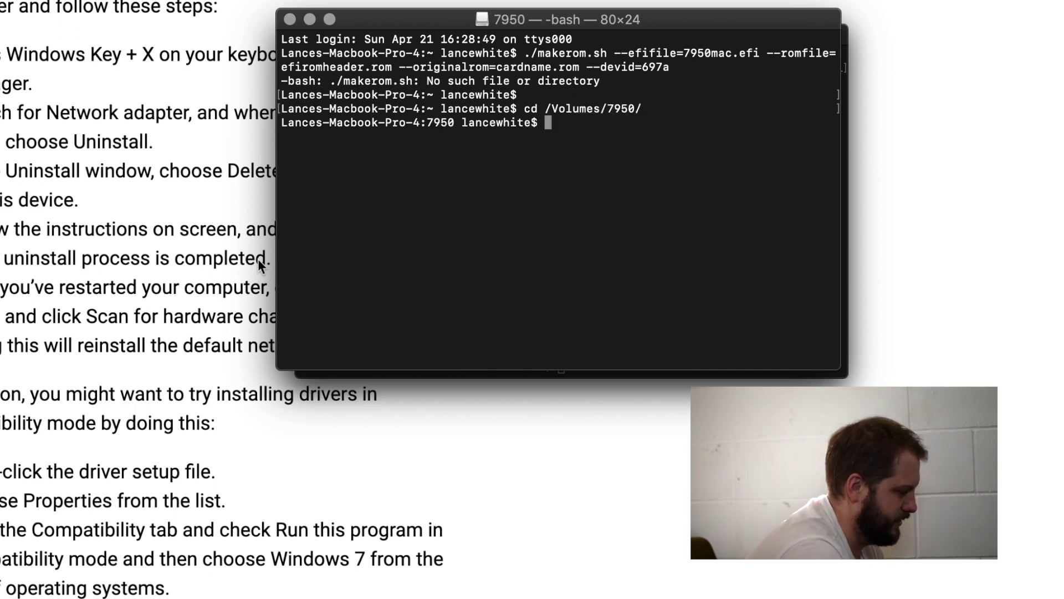
- Rerun makerom.sh from the 7950 drive to build cardname.rom.efi.rom, dismissing the Java prompt
{"action": "key", "text": "Up"}
{"action": "key", "text": "Up"}
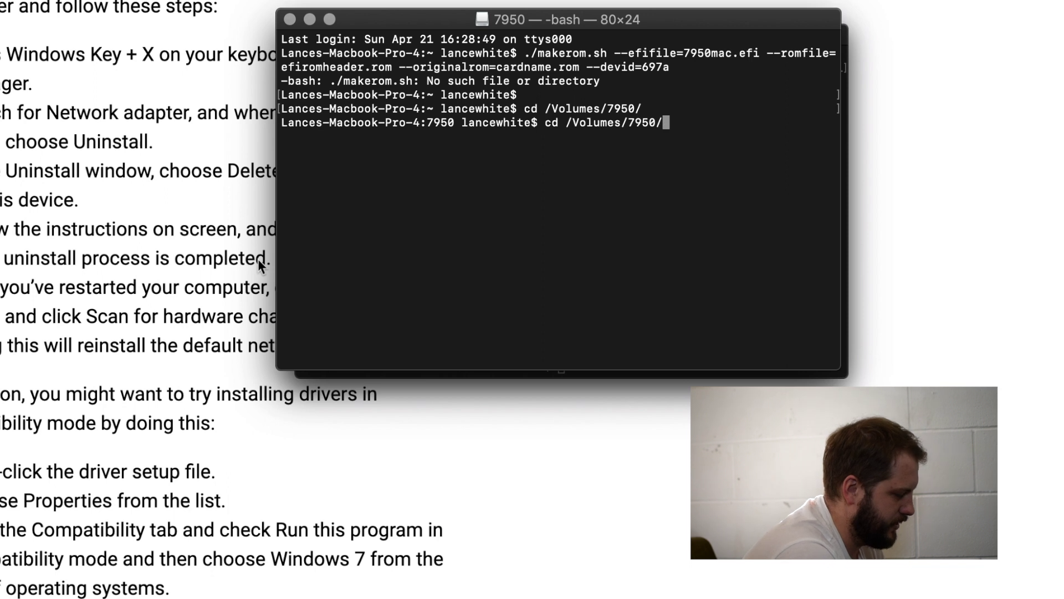
{"action": "key", "text": "Return"}
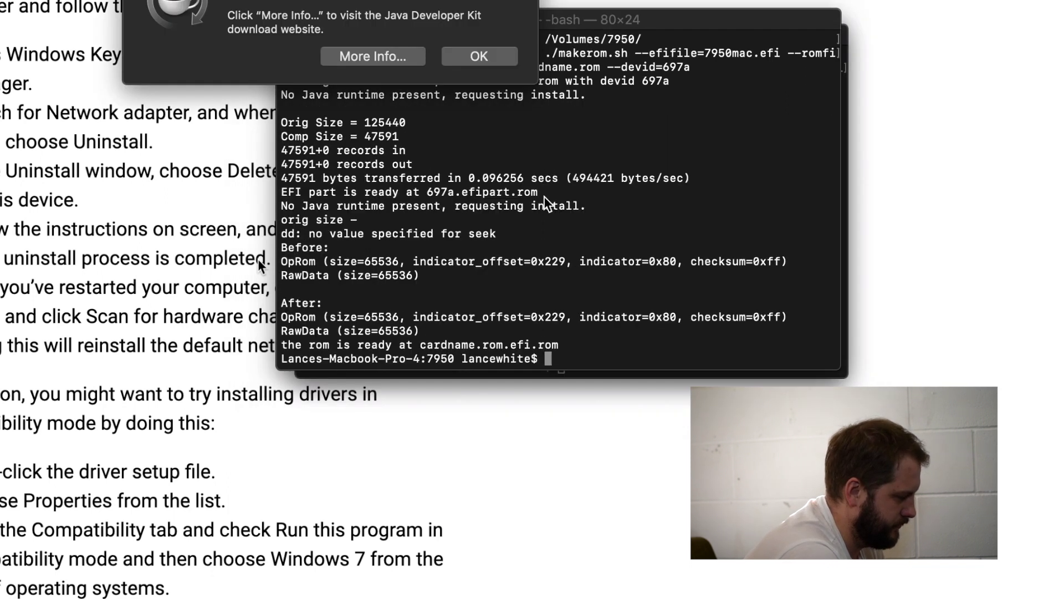
{"action": "left_click", "coordinate": [464, 57]}
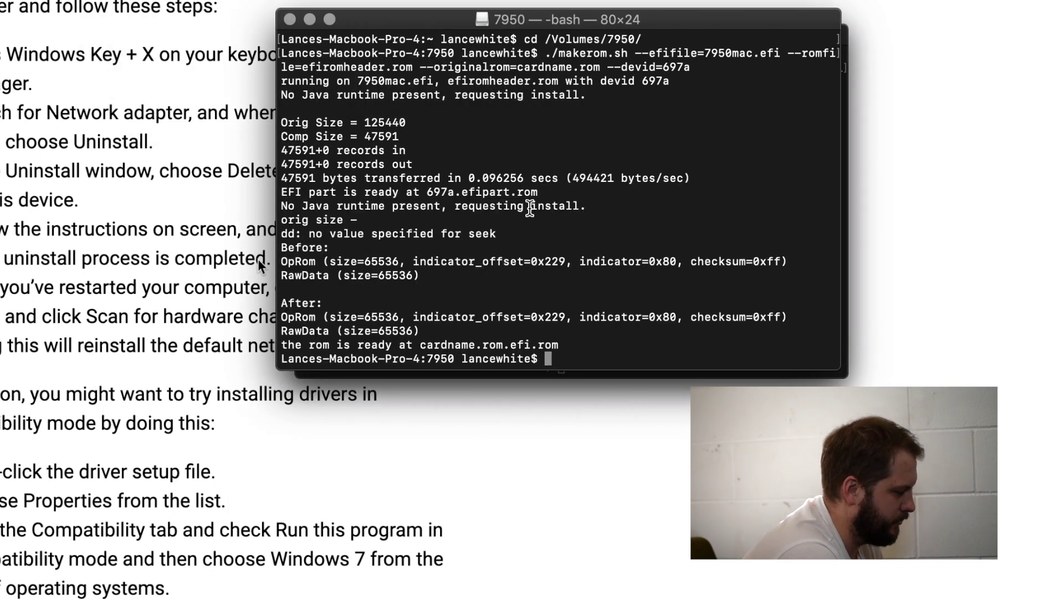
{"action": "left_click_drag", "start_coordinate": [371, 342], "coordinate": [542, 342]}
{"action": "triple_click", "coordinate": [541, 342]}
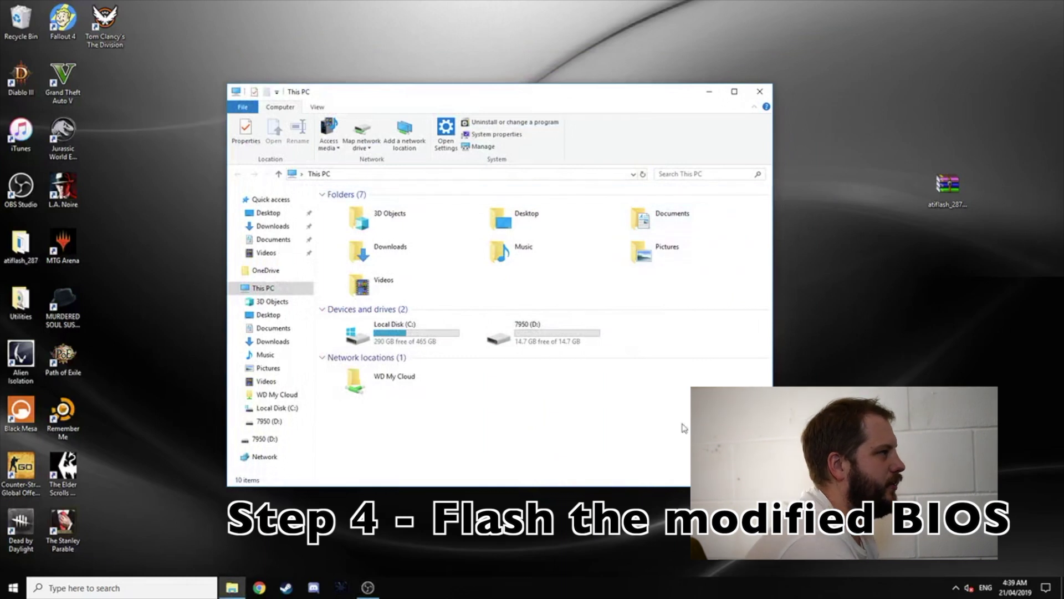
- Copy cardname.rom.efi.rom from the 7950 (D:) drive onto the desktop
{"action": "double_click", "coordinate": [545, 341]}
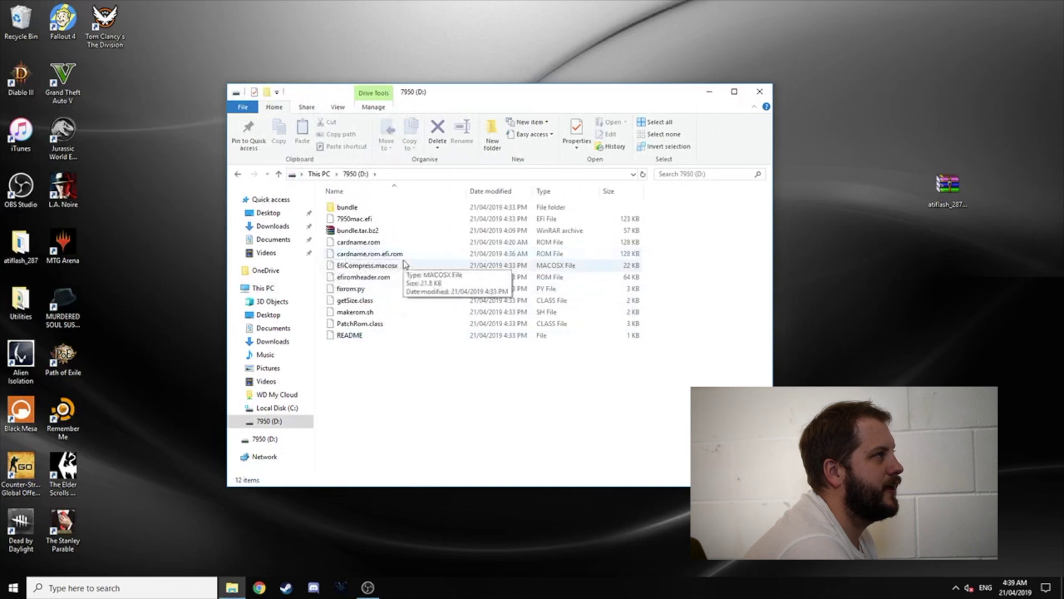
{"action": "right_click", "coordinate": [366, 255]}
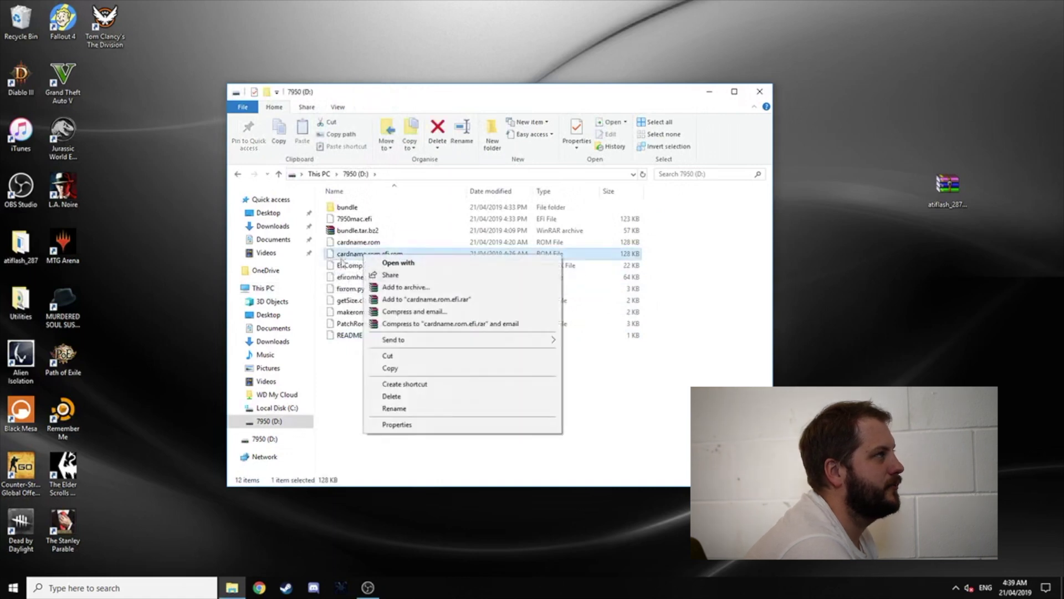
{"action": "left_click", "coordinate": [340, 257]}
{"action": "left_click_drag", "start_coordinate": [373, 256], "coordinate": [314, 248]}
{"action": "left_click", "coordinate": [431, 258]}
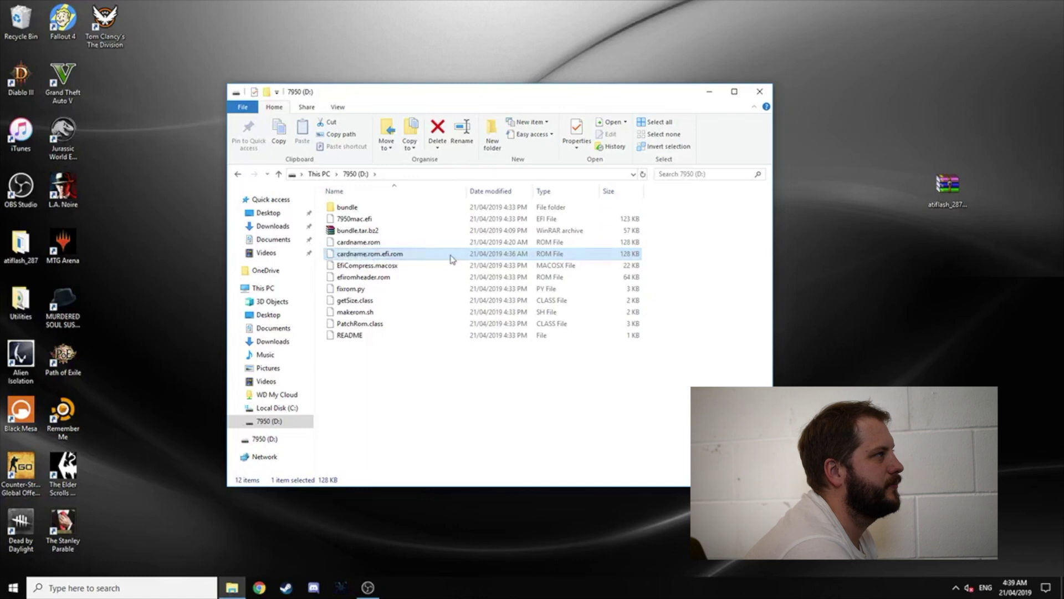
{"action": "left_click_drag", "start_coordinate": [450, 258], "coordinate": [172, 162]}
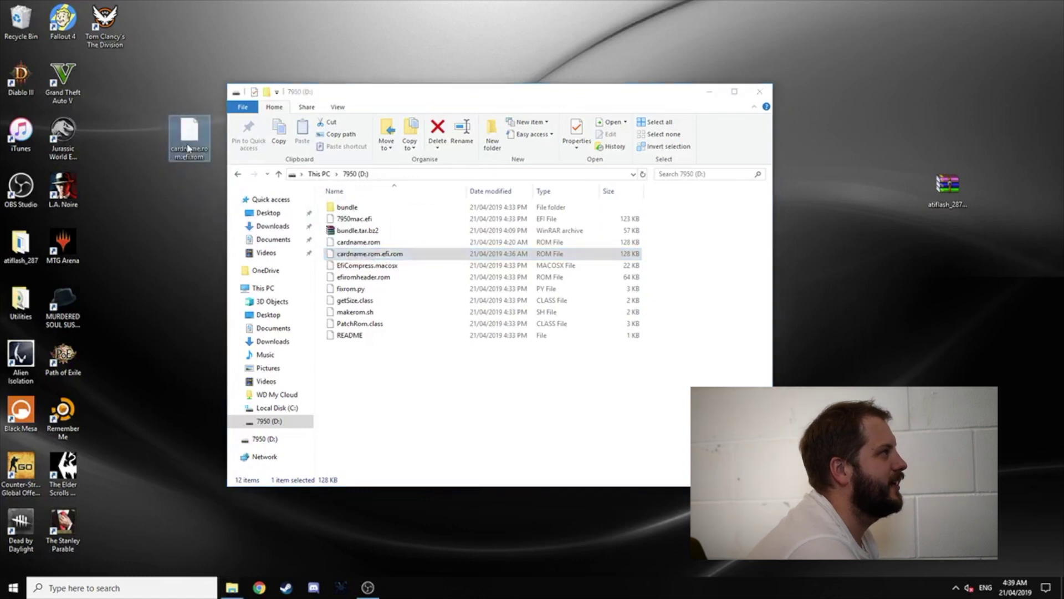
- Rename the desktop copy of the rom to mac.rom
{"action": "left_click", "coordinate": [189, 155]}
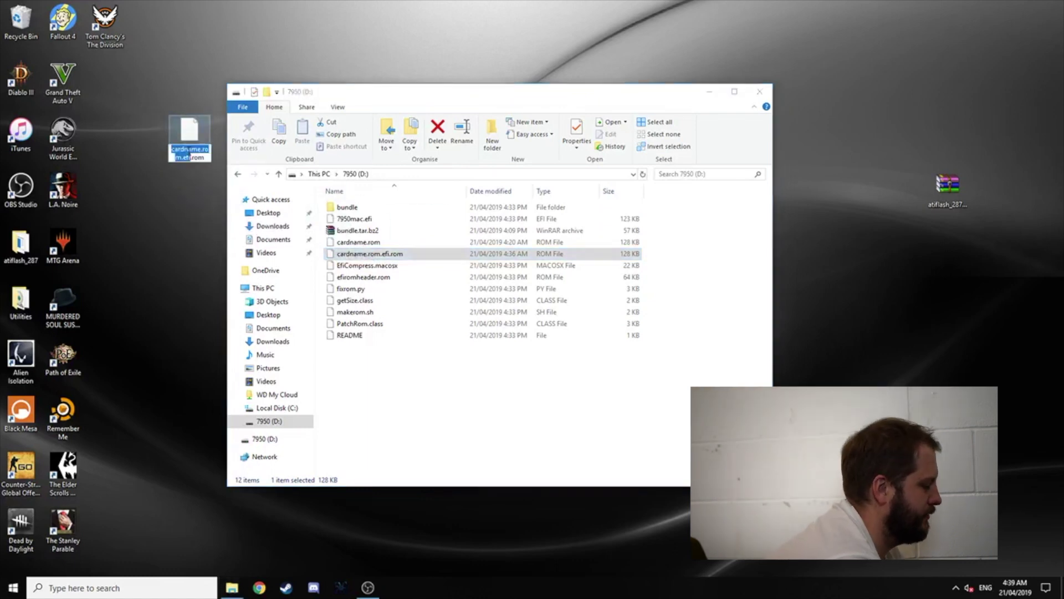
{"action": "type", "text": "mac"}
{"action": "key", "text": "Return"}
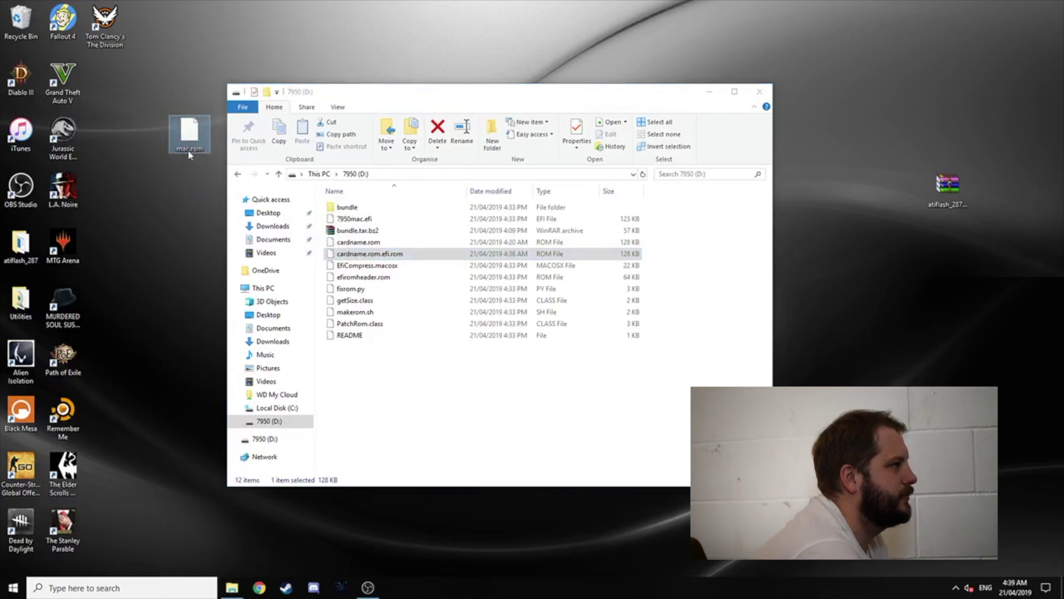
{"action": "double_click", "coordinate": [26, 241]}
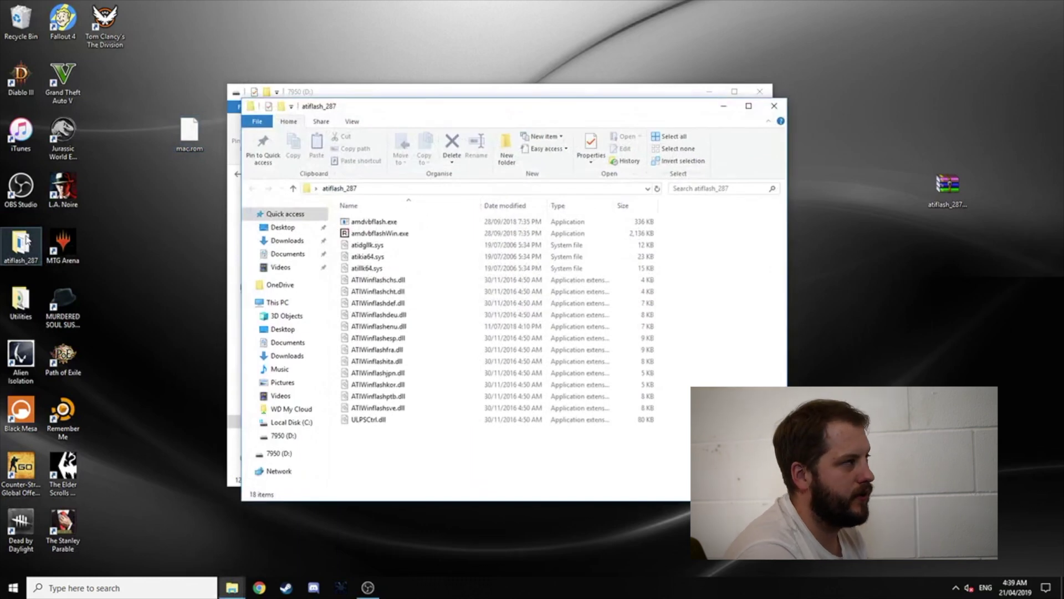
- Run amdvbflashWin as administrator, load Desktop mac.rom and program it onto the Radeon HD 7900
{"action": "right_click", "coordinate": [371, 239]}
{"action": "left_click", "coordinate": [417, 261]}
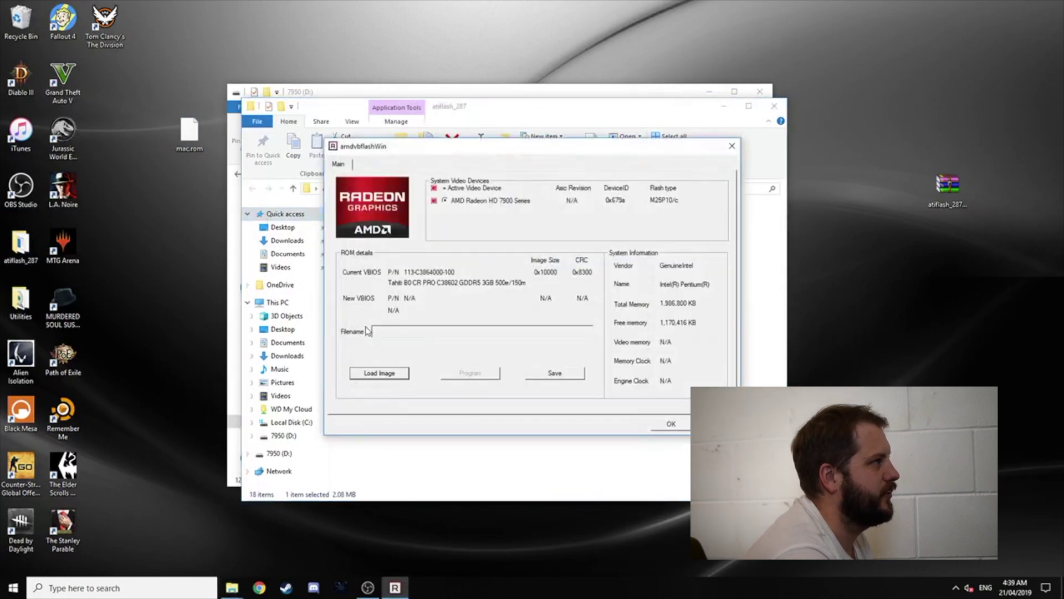
{"action": "left_click", "coordinate": [397, 375]}
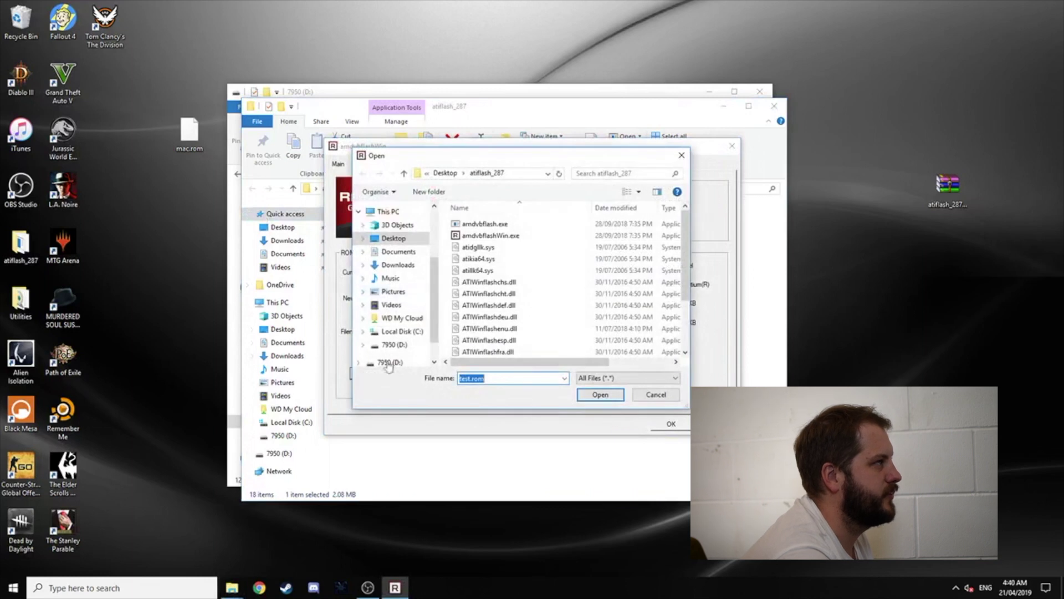
{"action": "left_click", "coordinate": [389, 239]}
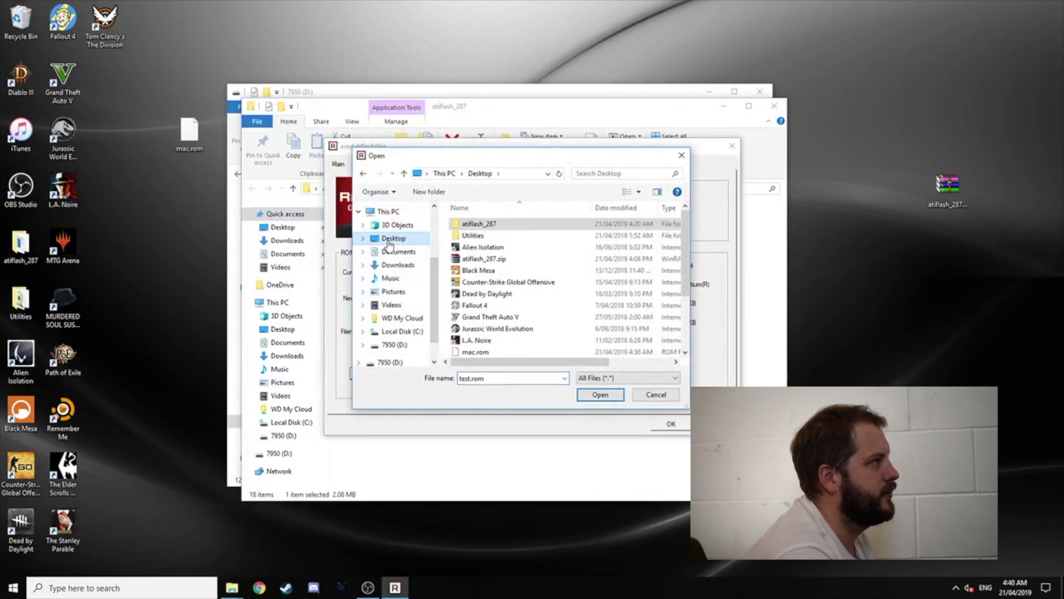
{"action": "left_click", "coordinate": [488, 353]}
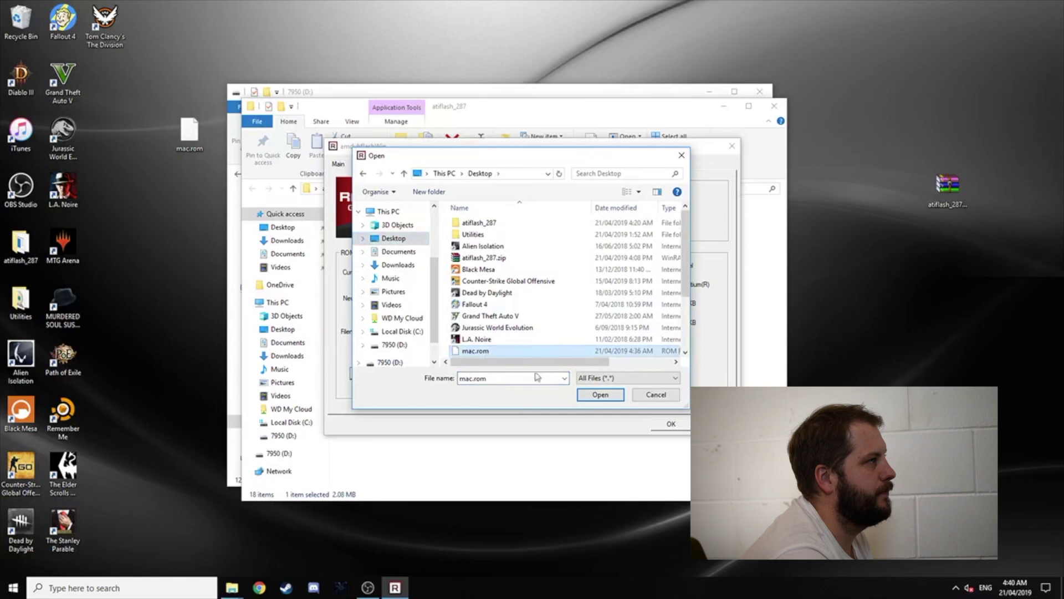
{"action": "left_click", "coordinate": [600, 395]}
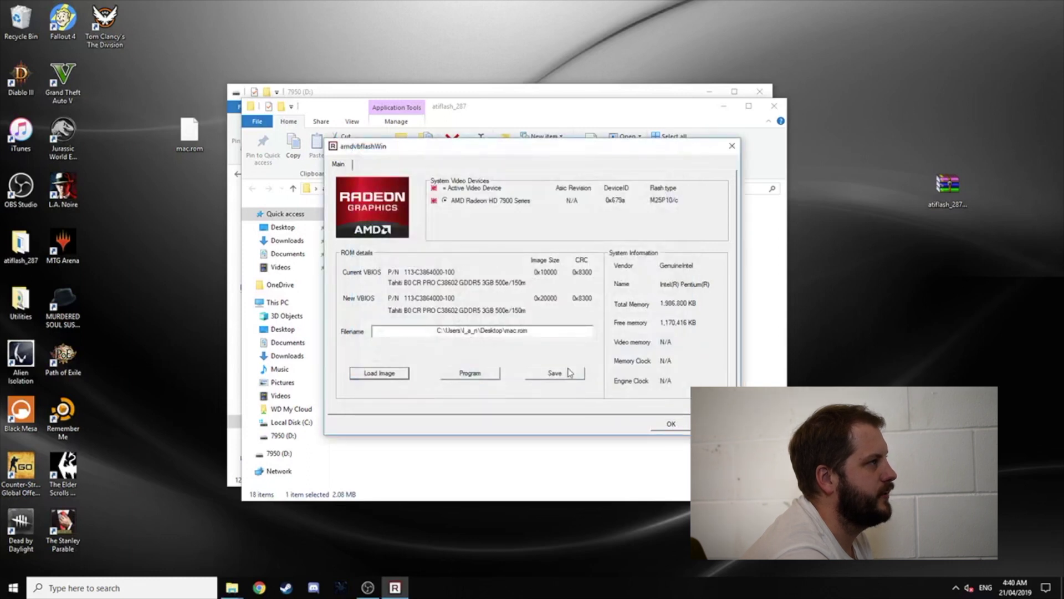
{"action": "left_click", "coordinate": [487, 376]}
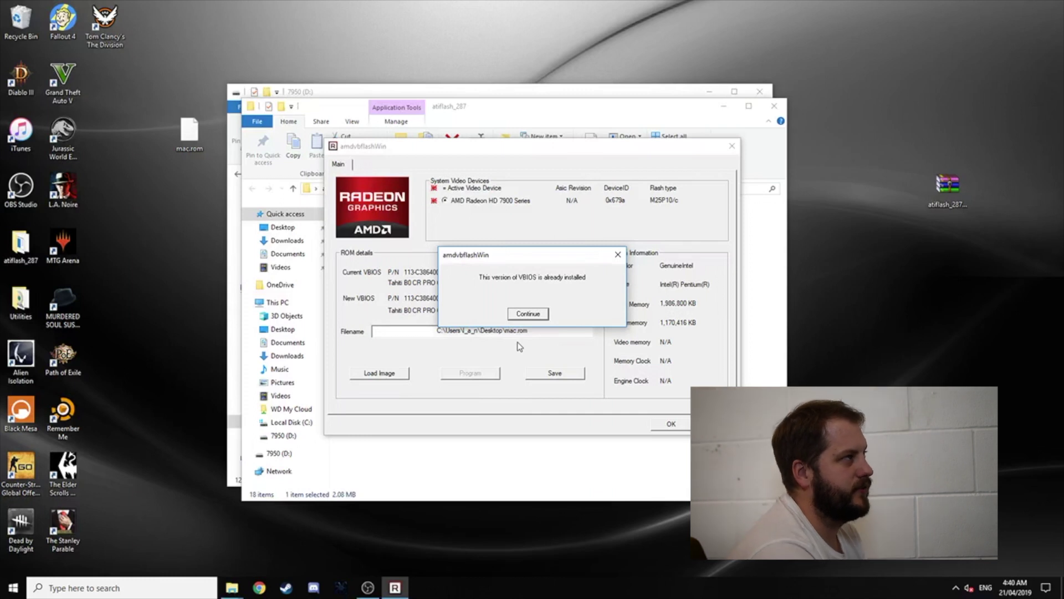
{"action": "left_click", "coordinate": [532, 315]}
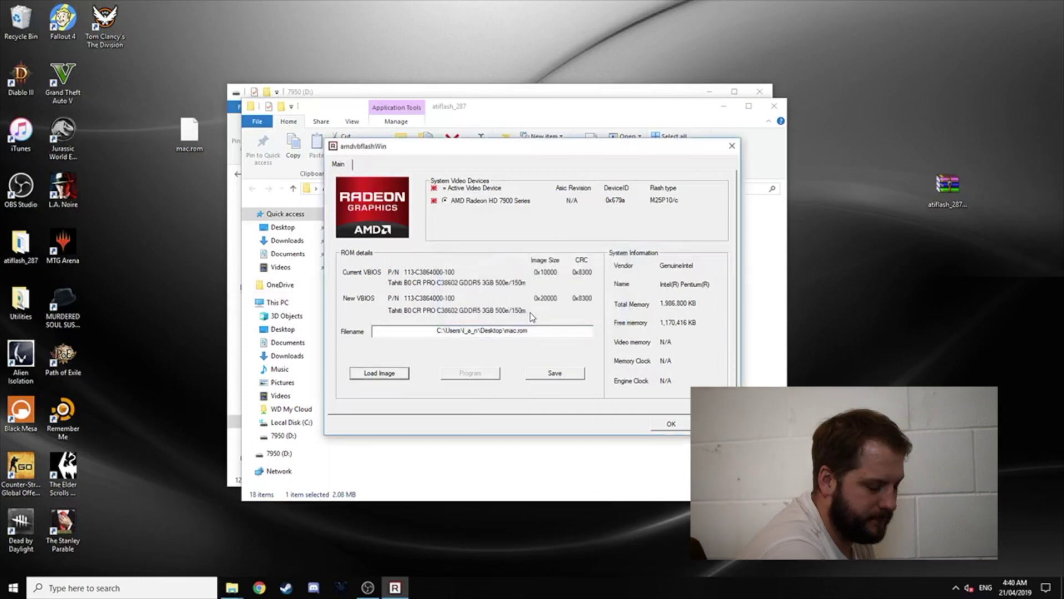